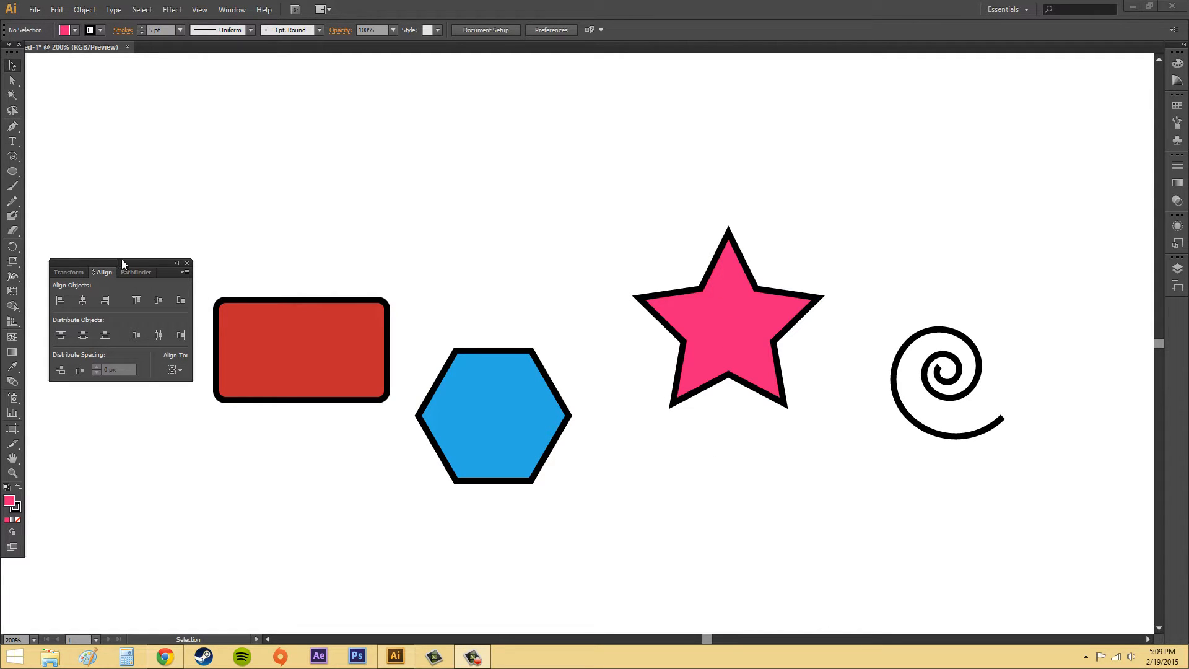
Move the floating Align panel higher on the canvas, clear of the red rectangle, and keep it expanded
drag(122, 264, 130, 166)
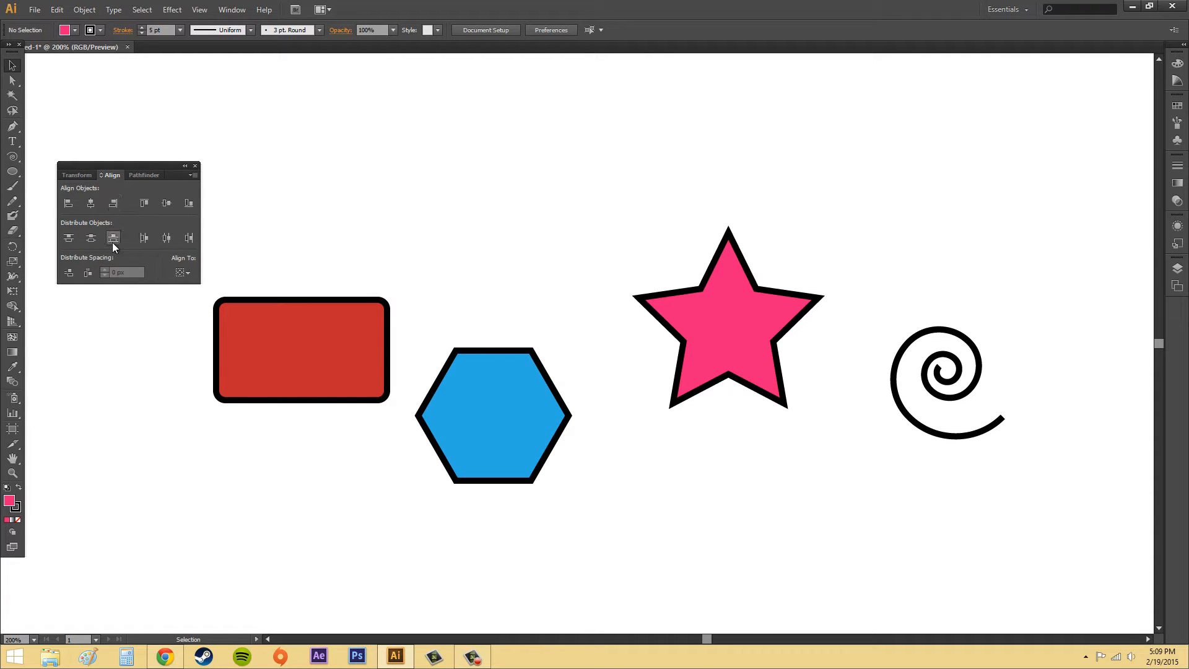
click(226, 13)
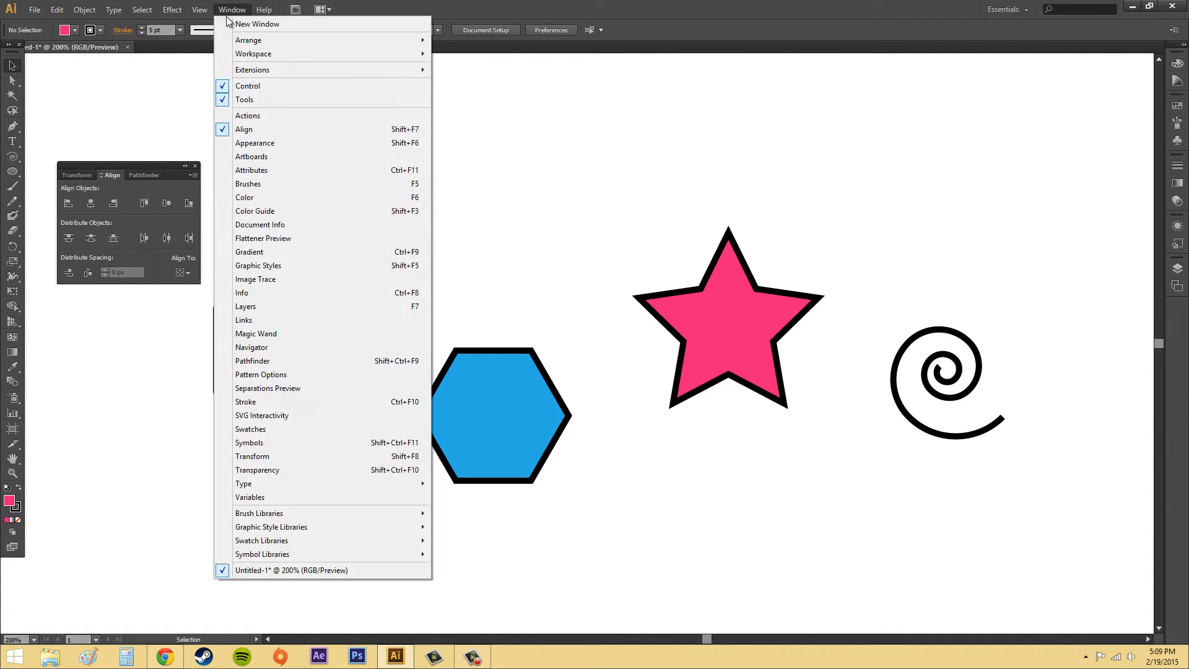
click(512, 132)
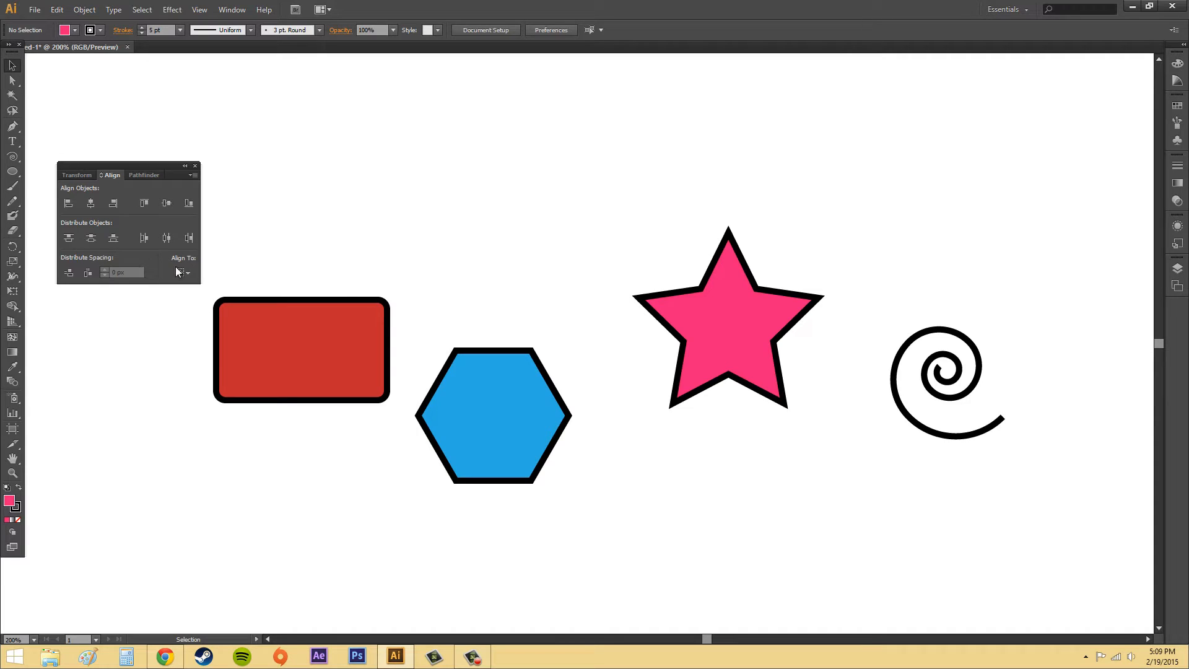
click(184, 166)
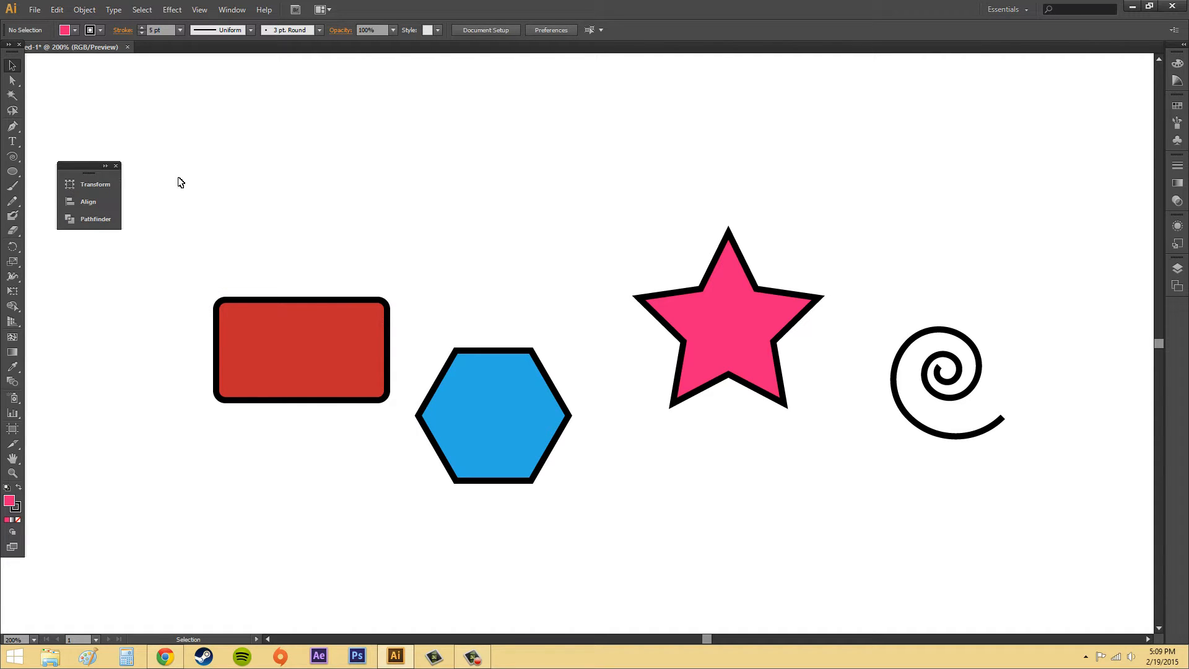
click(106, 166)
Hide the Align panel's extra options and turn off Use Preview Bounds
click(192, 176)
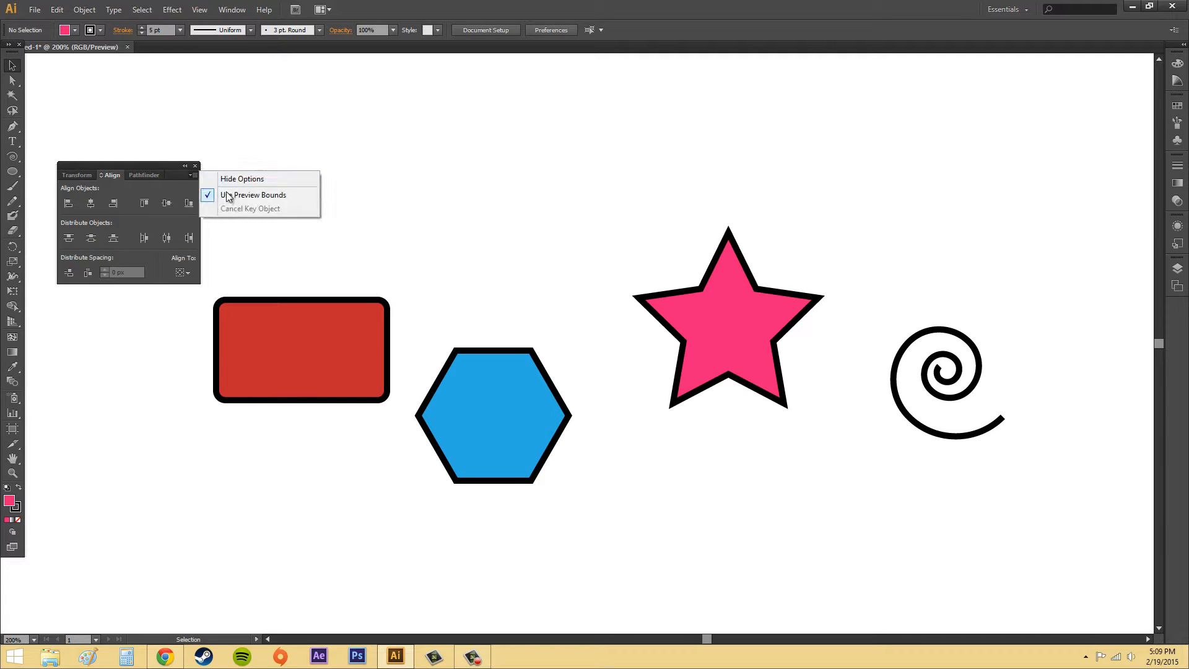
click(205, 179)
click(193, 175)
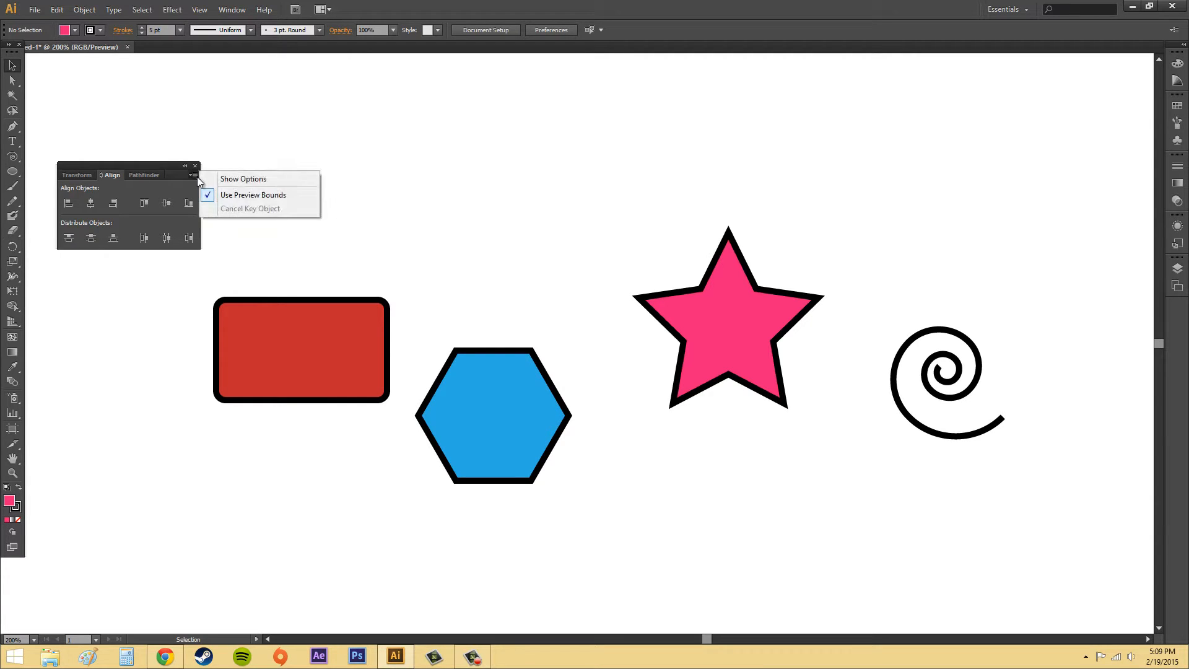
click(239, 197)
click(194, 179)
click(185, 192)
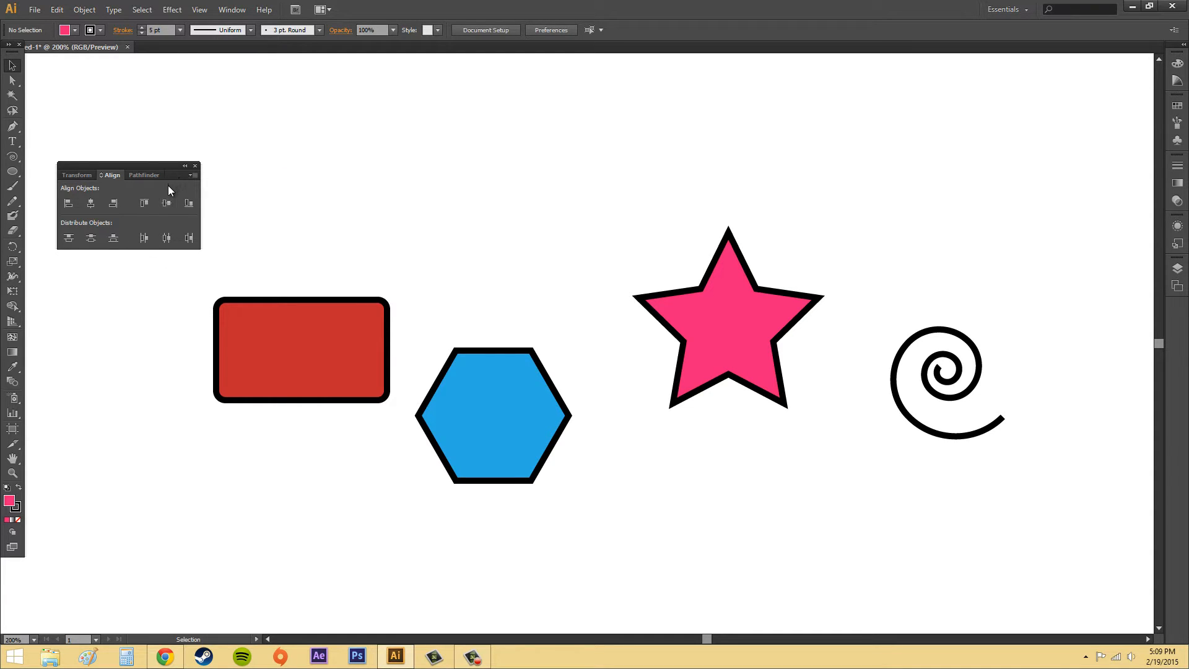
Turn Use Preview Bounds back on and show the Align panel's Distribute Spacing and Align To options again
click(195, 175)
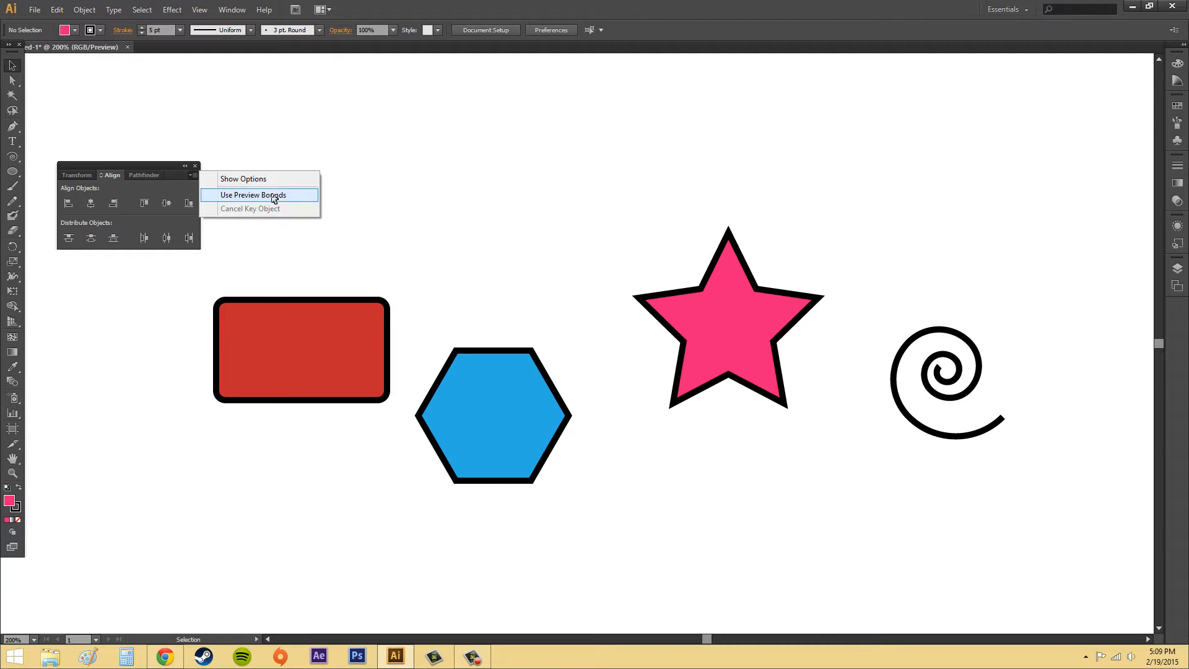
click(276, 196)
click(193, 177)
click(501, 283)
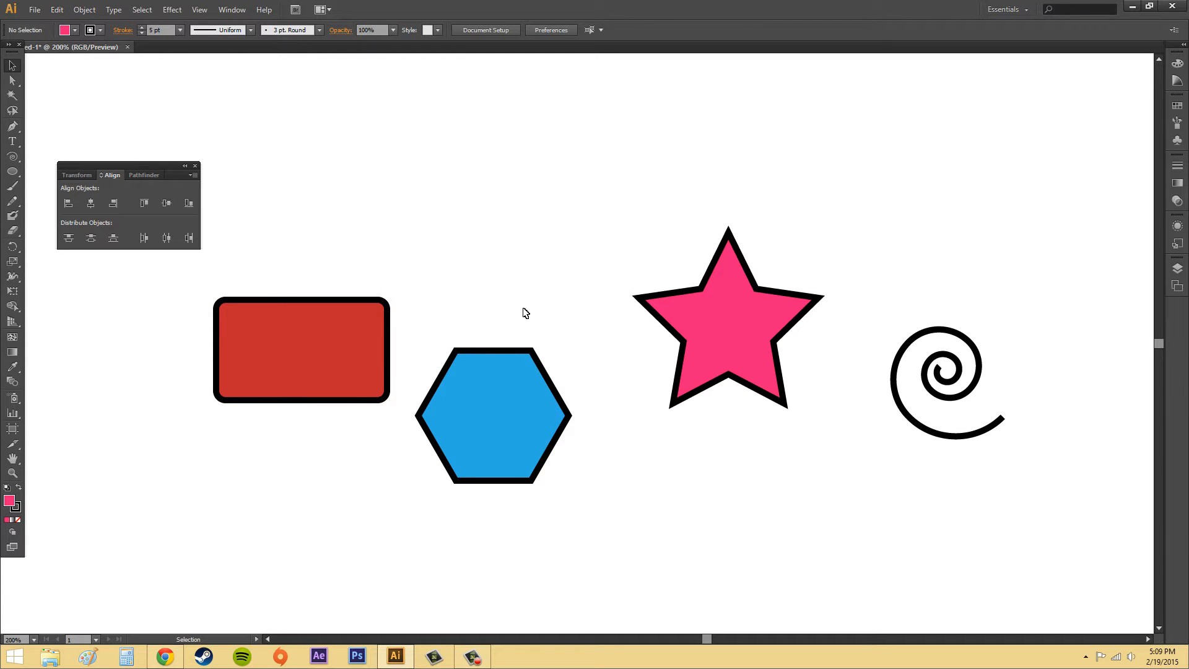
click(192, 177)
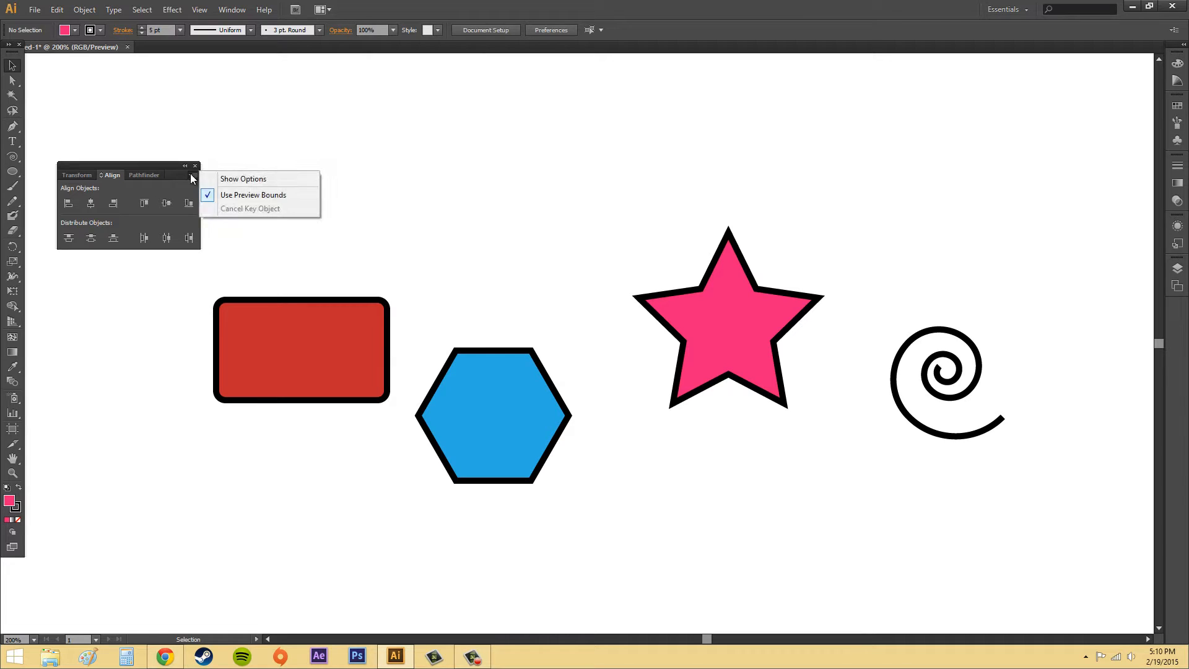
click(250, 179)
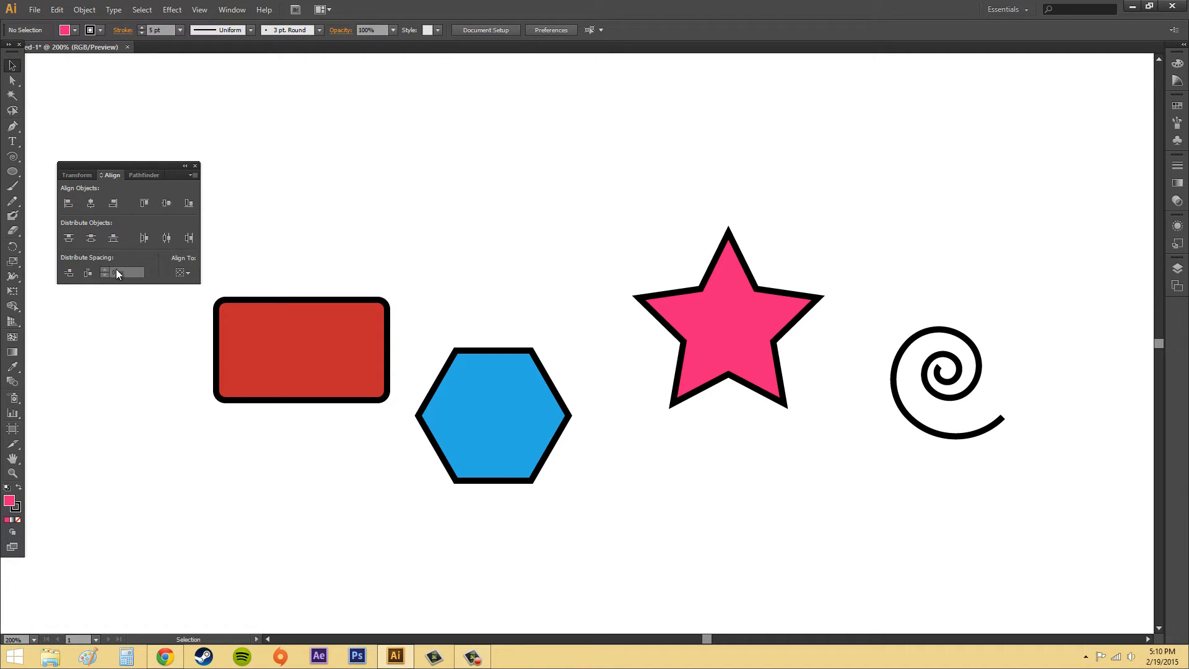
click(195, 175)
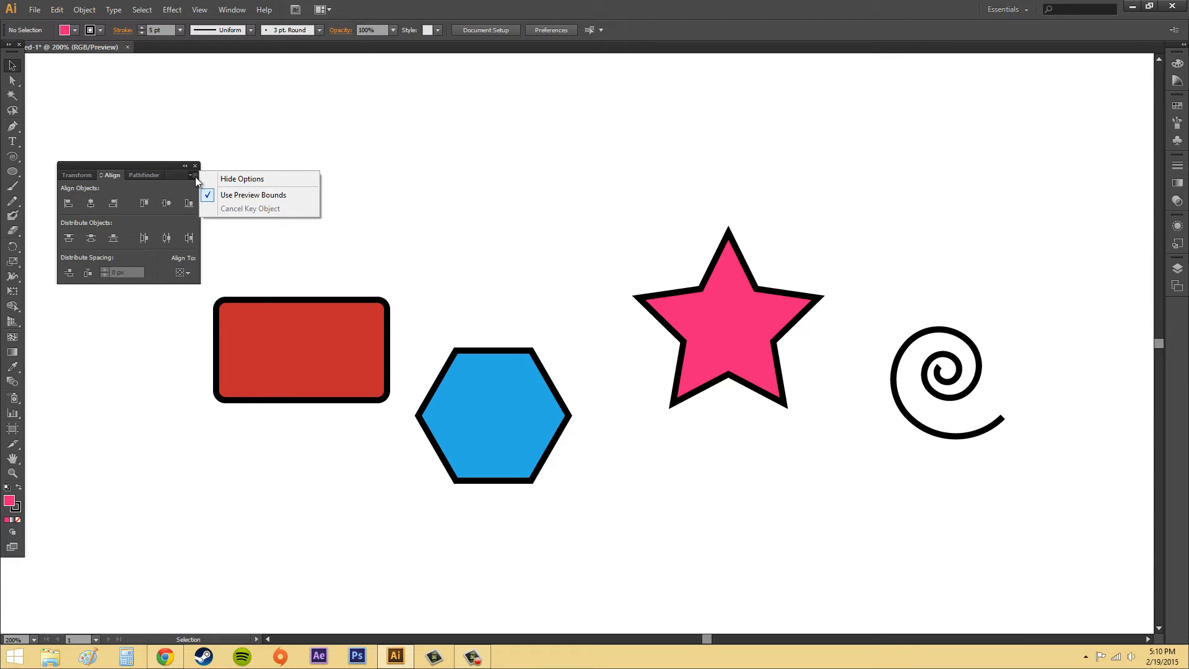
click(195, 176)
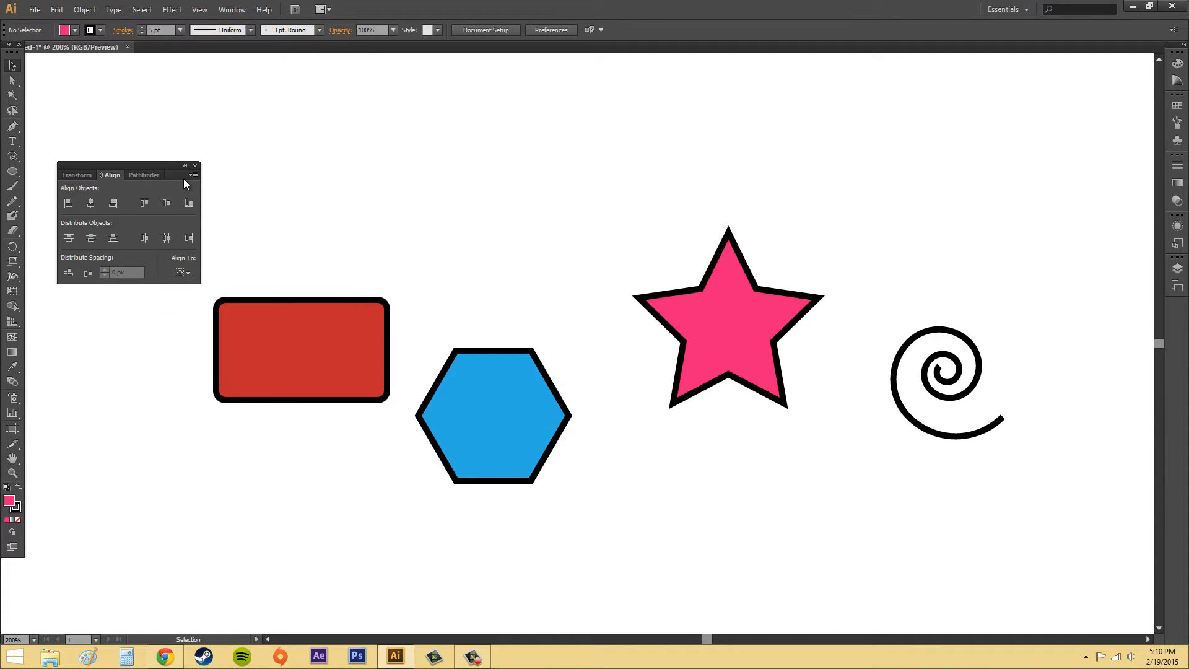
click(193, 175)
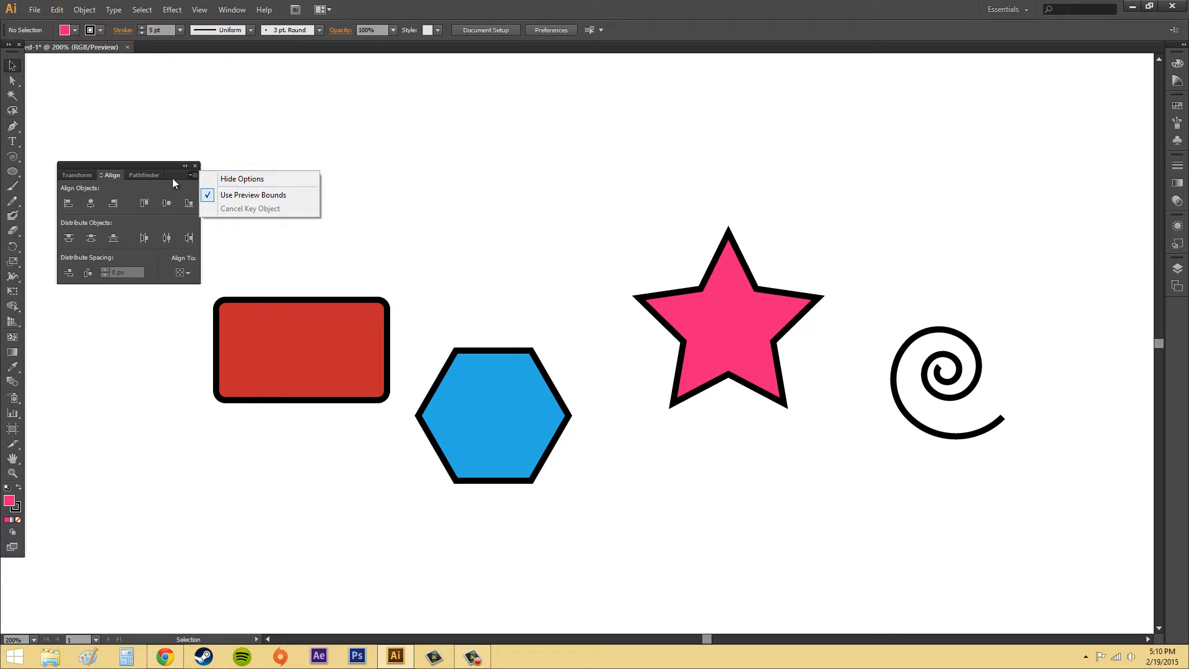
click(181, 179)
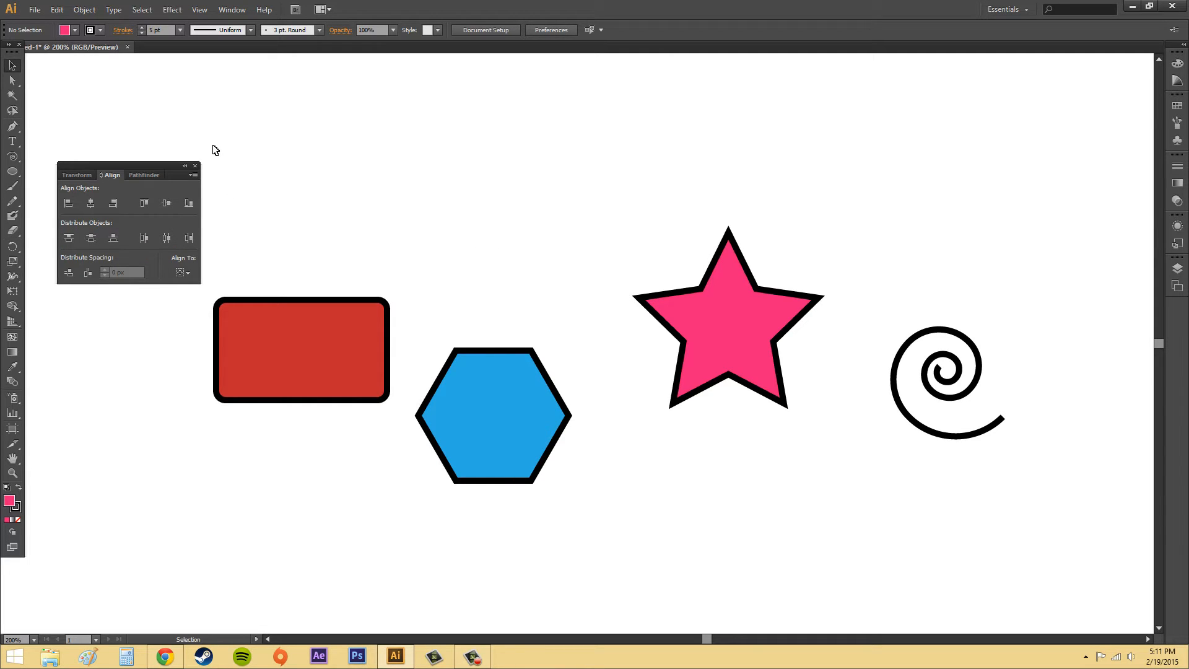
Select all four shapes, try aligning them by their horizontal and vertical centers, and undo both alignments
drag(213, 146, 1039, 551)
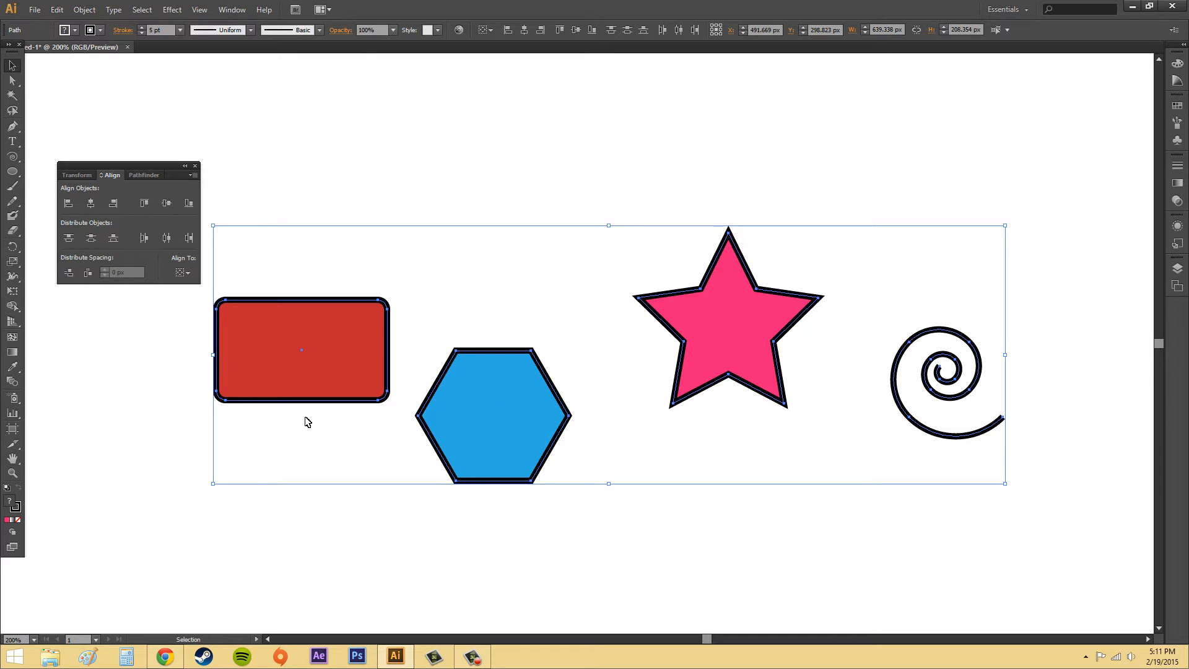
click(90, 208)
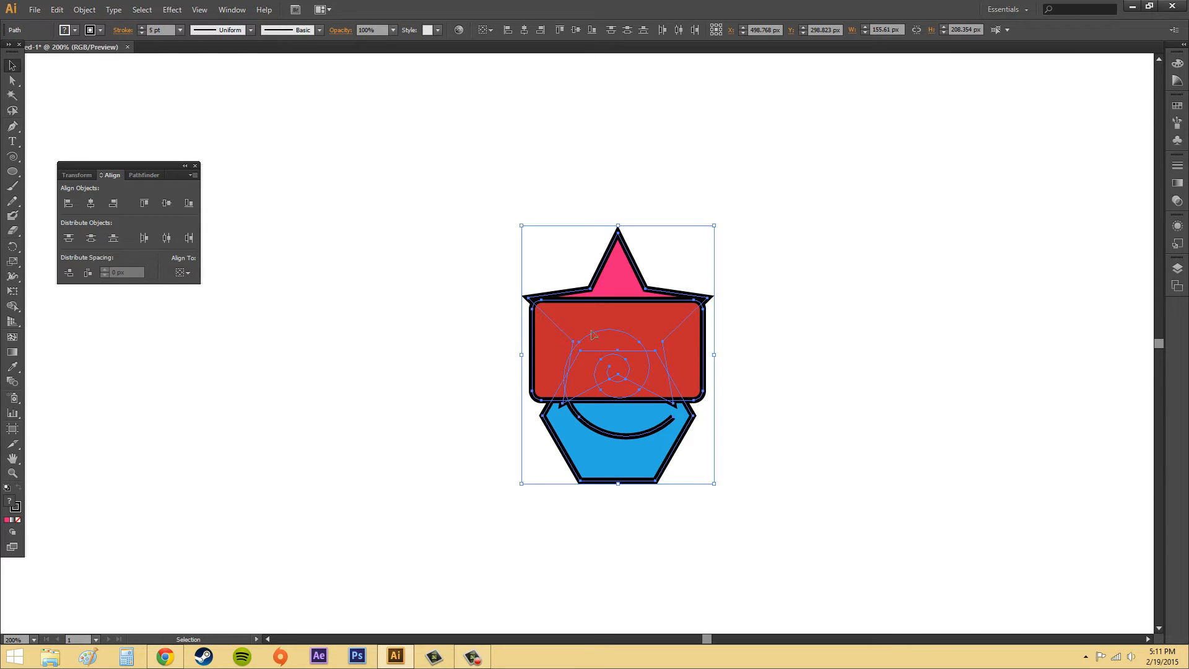
click(167, 203)
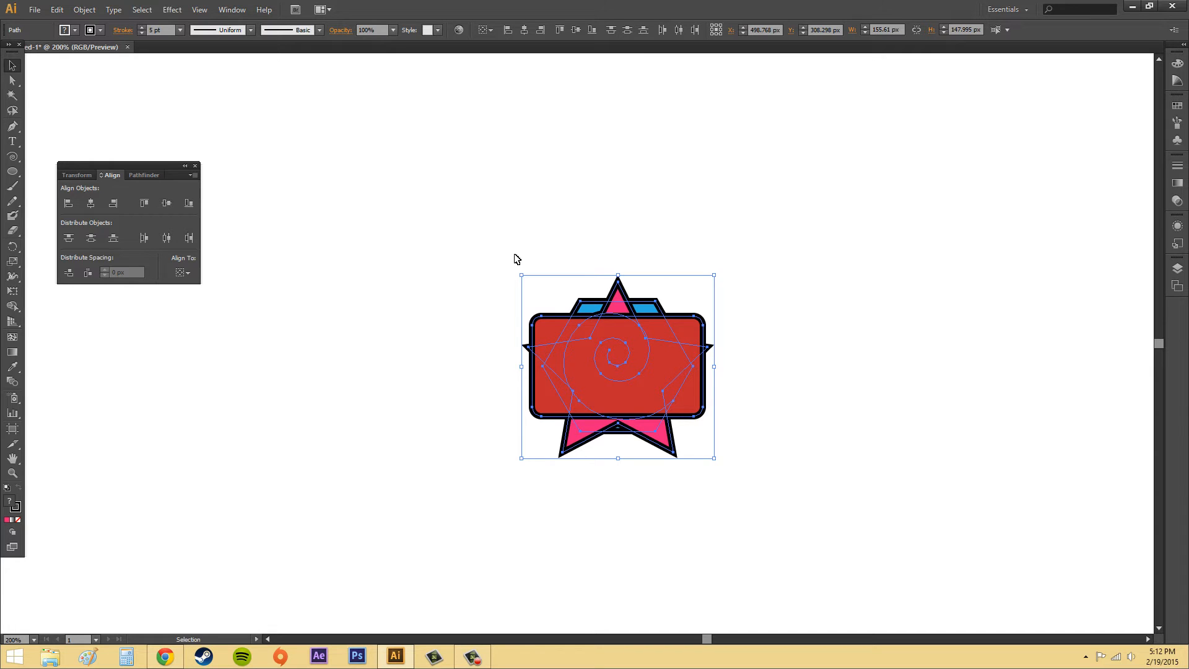
key(ctrl+z)
key(ctrl+z)
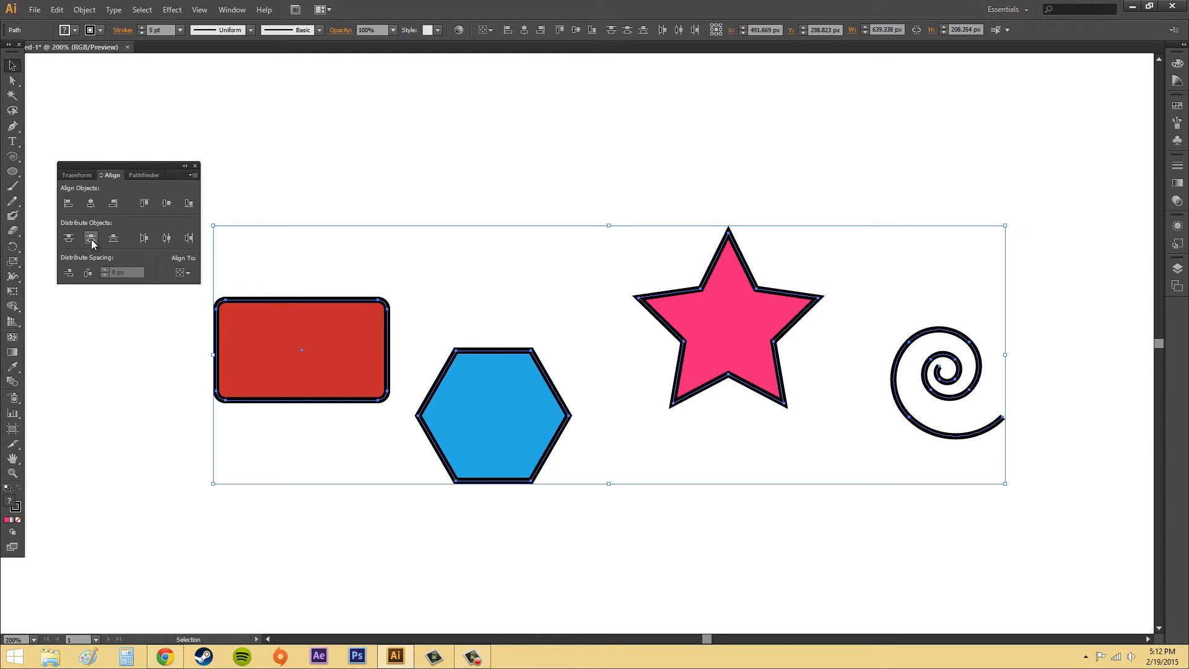
Distribute the four shapes by their horizontal centers, deselect them, and keep the alignment reference on Align to Selection
click(165, 239)
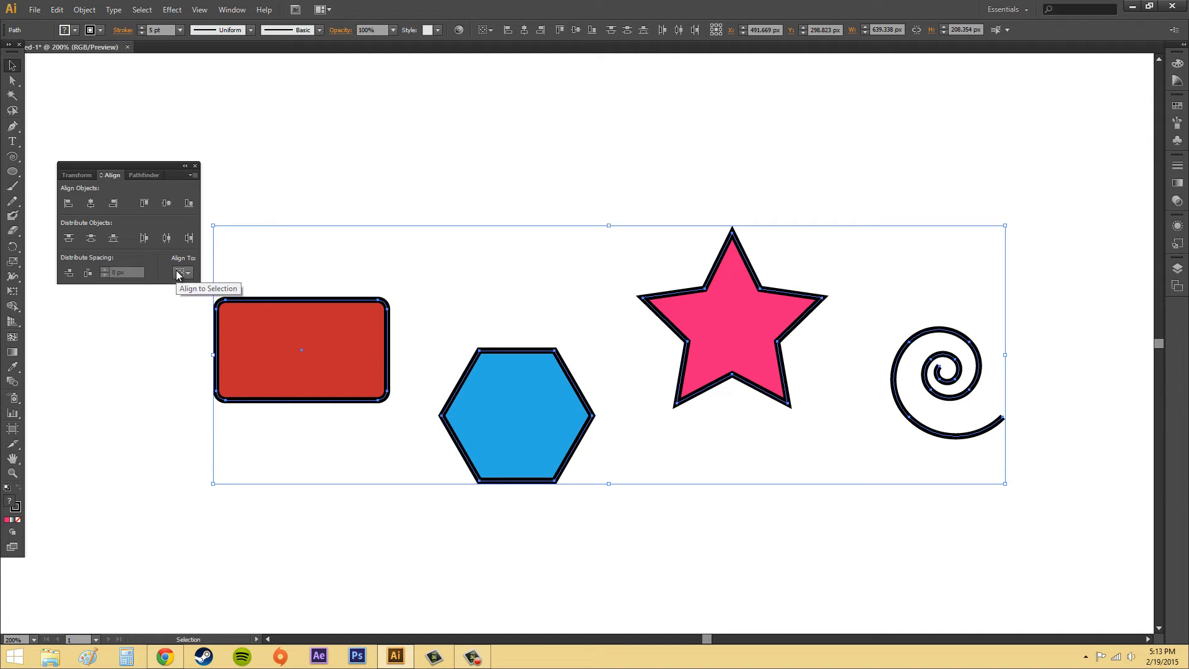
click(441, 281)
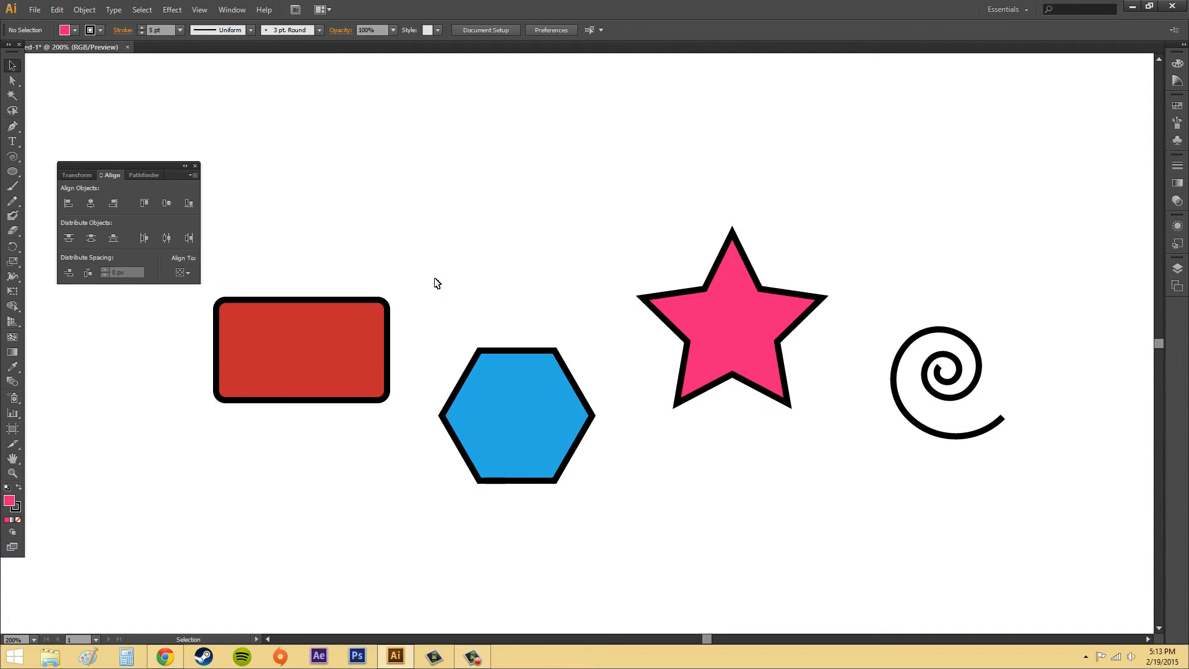
click(187, 274)
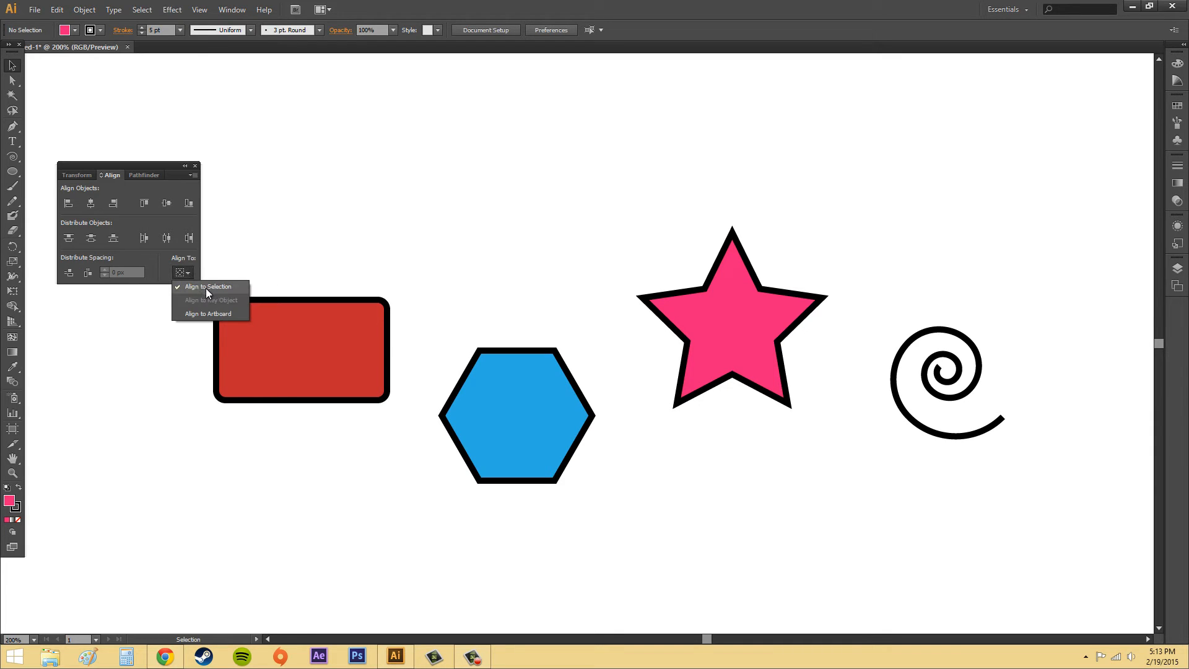
click(206, 291)
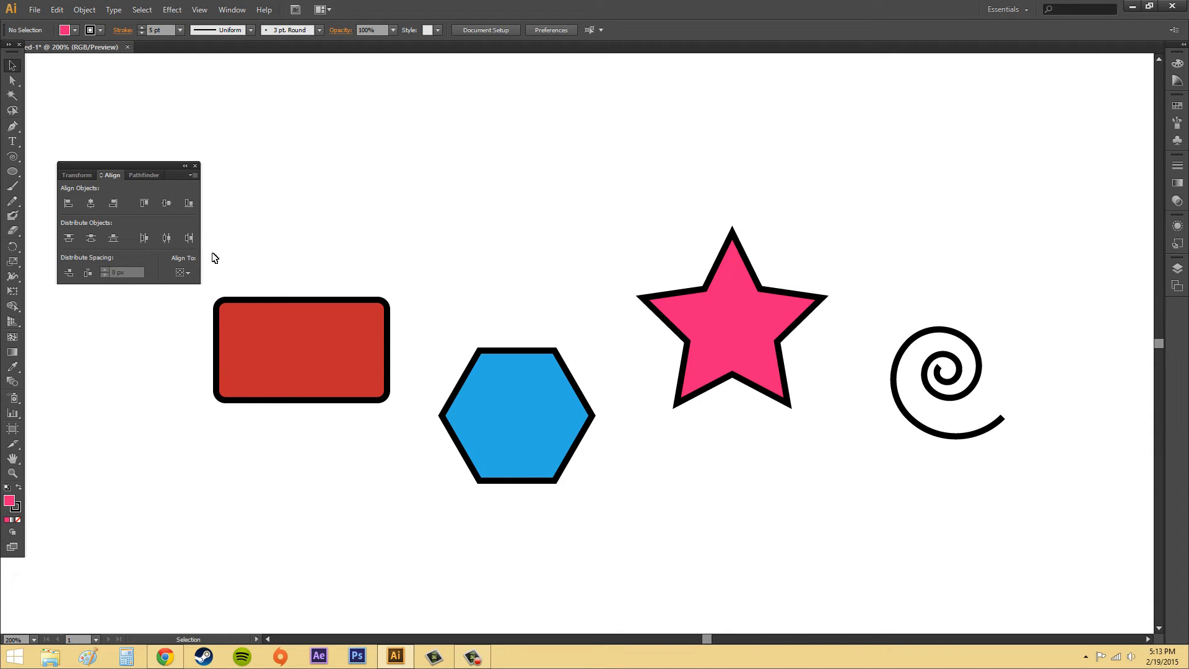
Select all four shapes, try centering them horizontally on the blue hexagon as key object, and undo that alignment
click(511, 394)
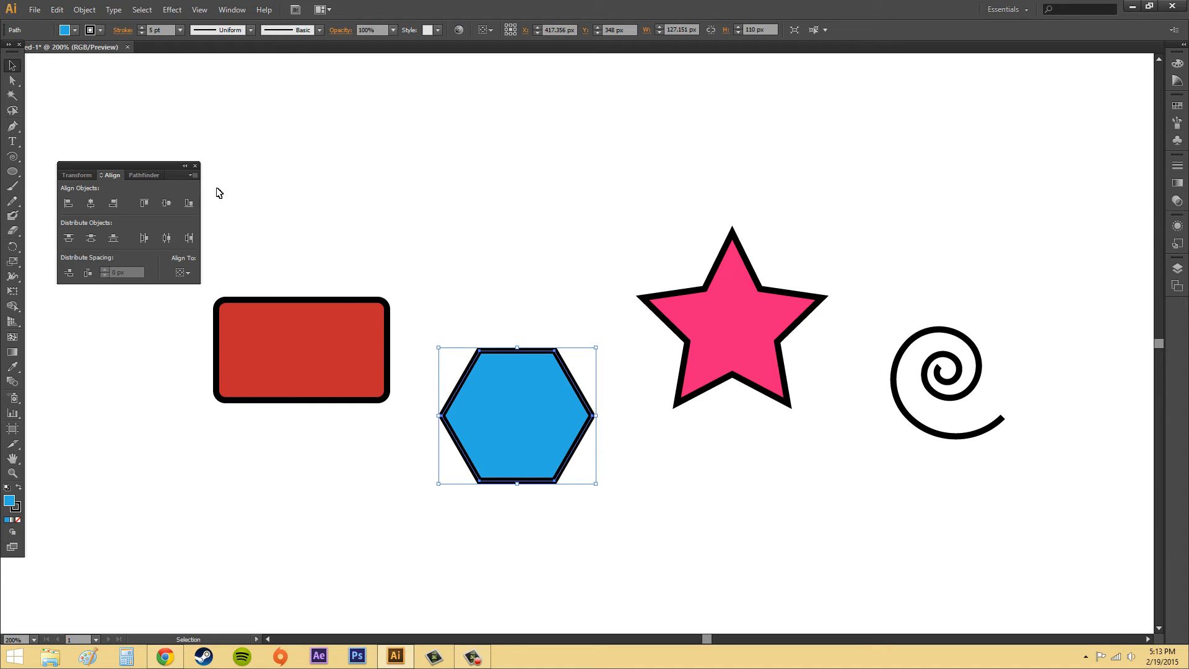
drag(212, 176, 1023, 573)
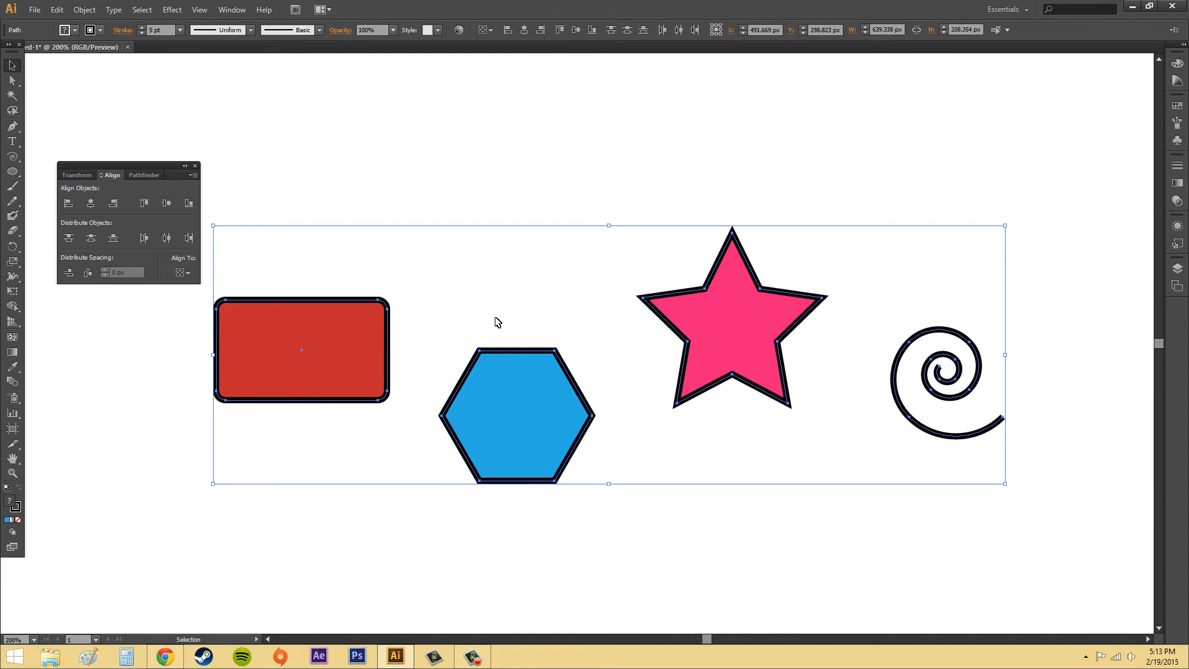
click(184, 273)
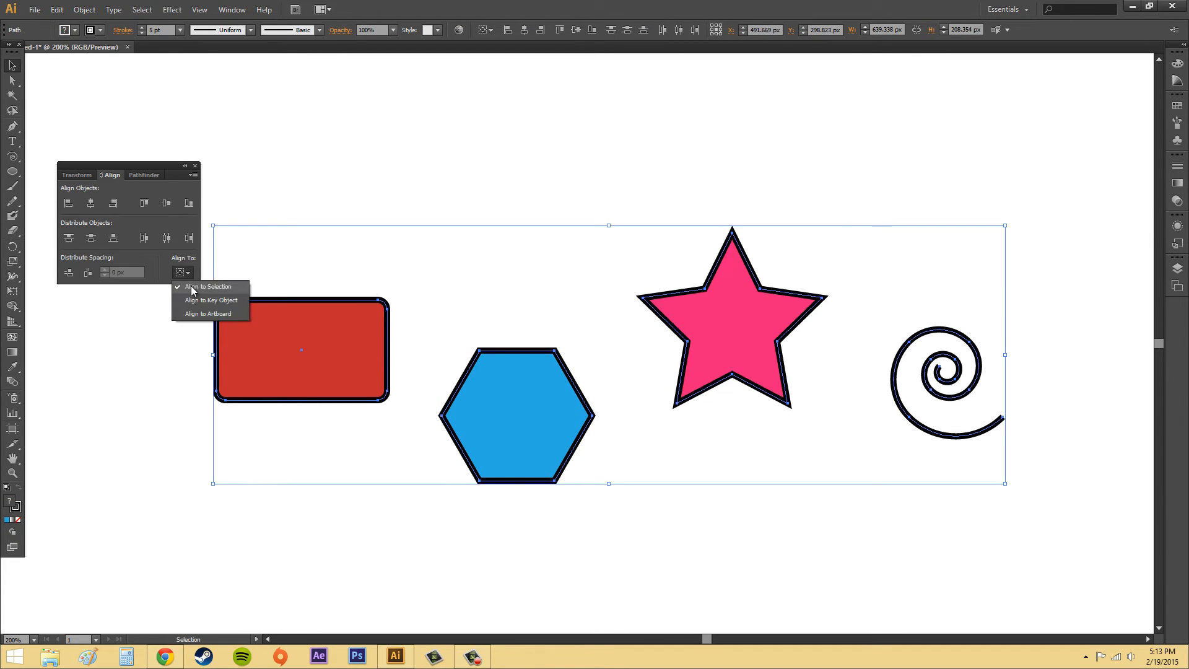
click(507, 378)
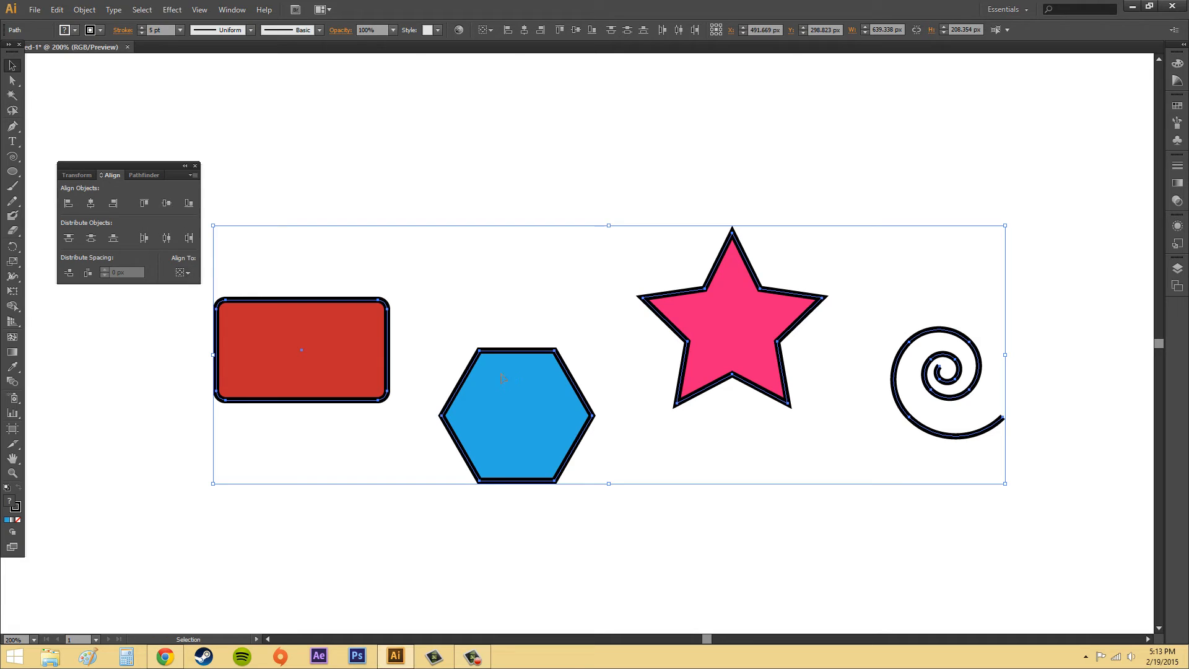
click(542, 400)
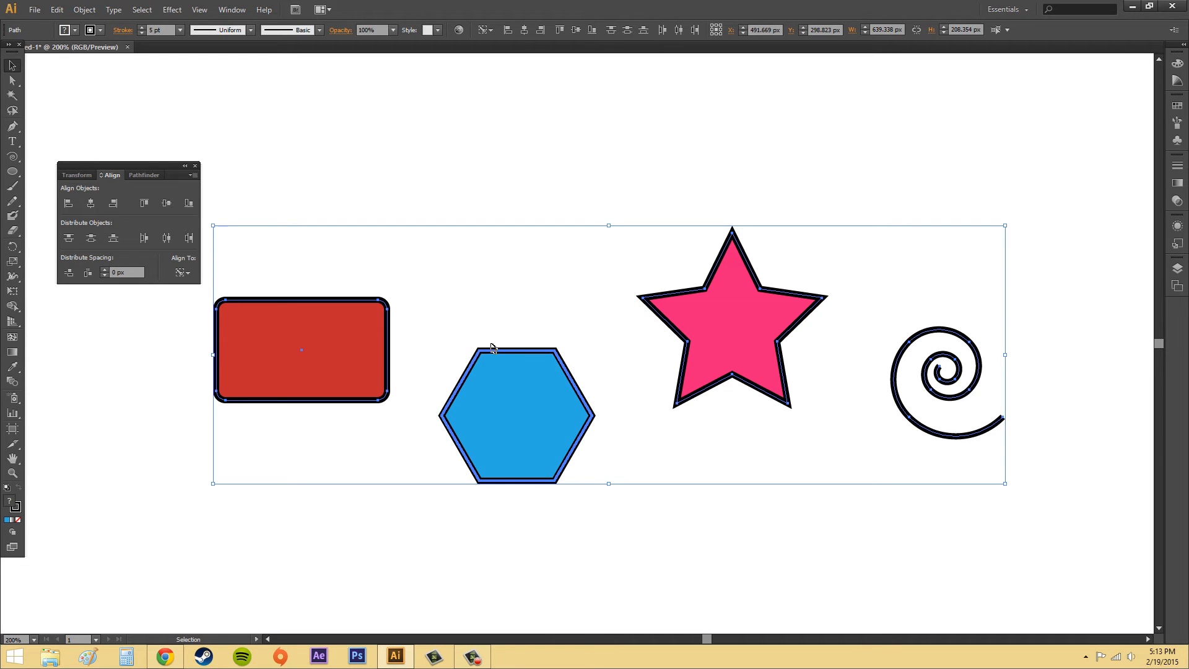
click(91, 203)
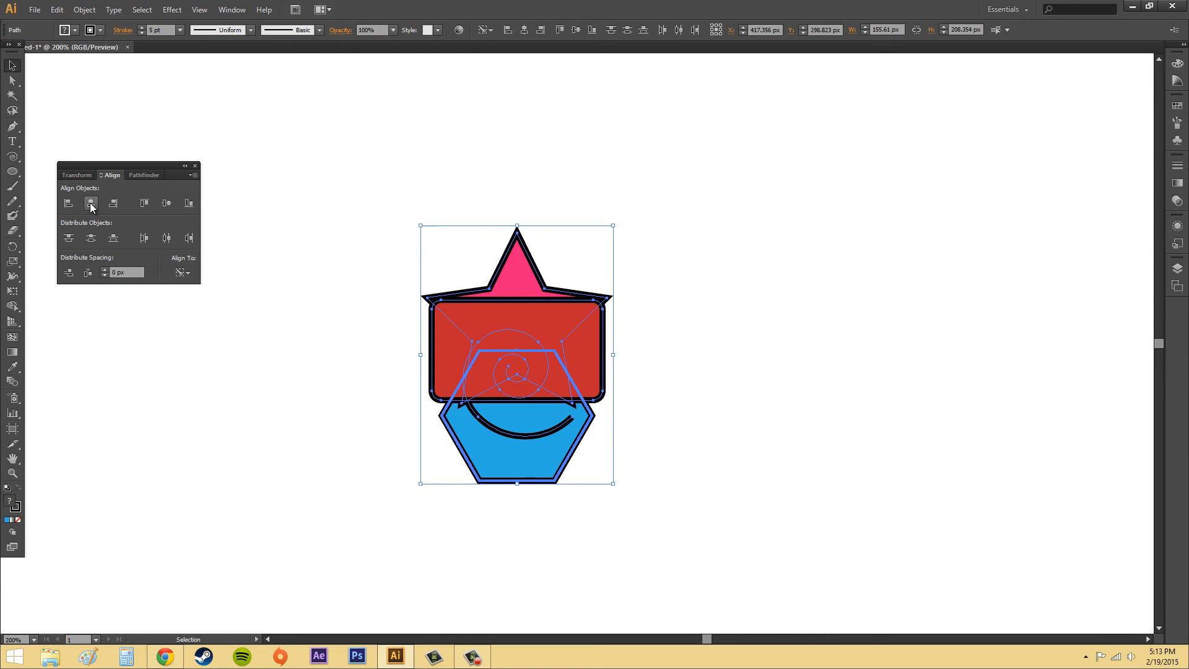
key(ctrl+z)
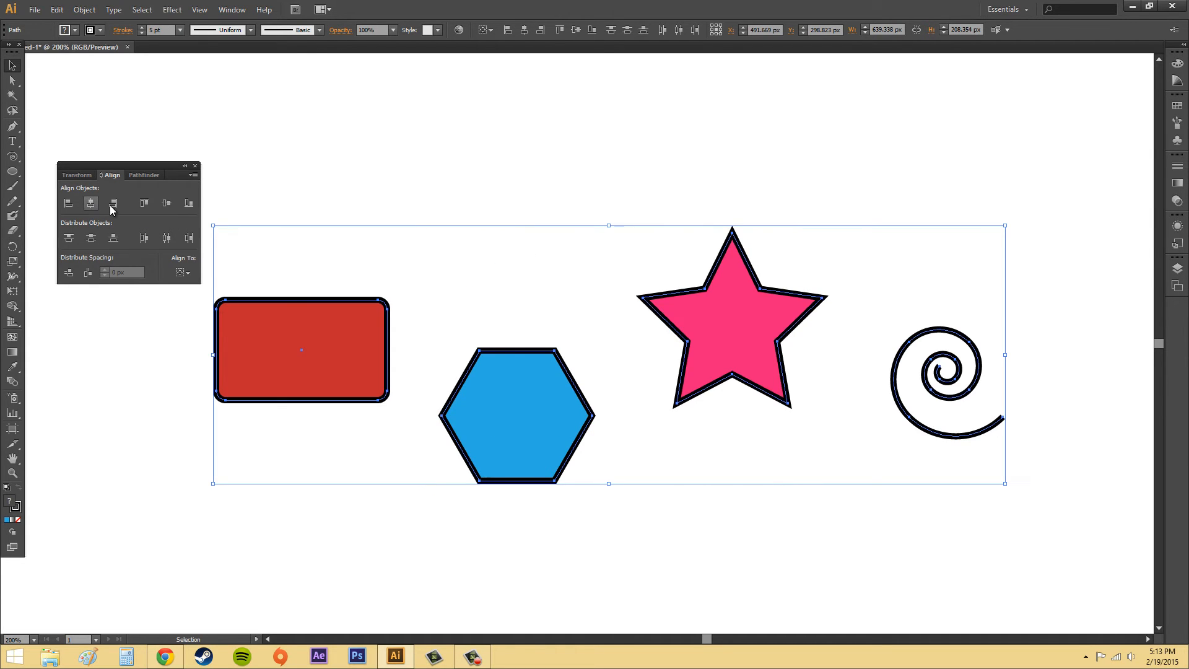
Align the four selected shapes by their vertical centers and distribute the horizontal space between them evenly
click(168, 203)
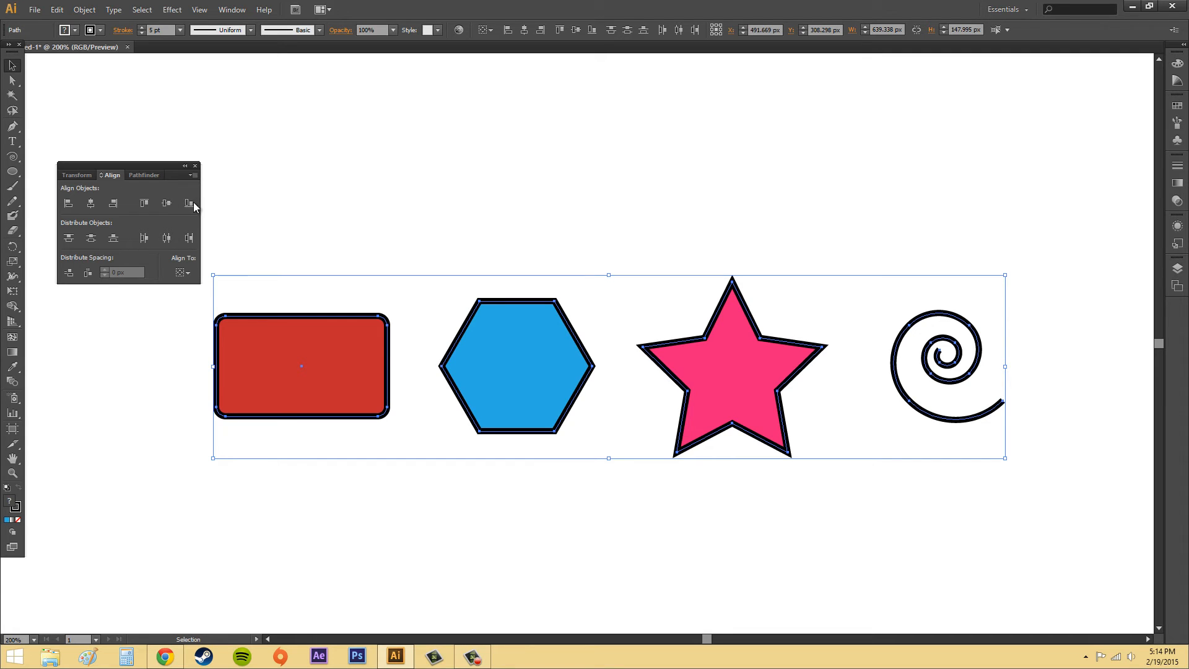
click(88, 273)
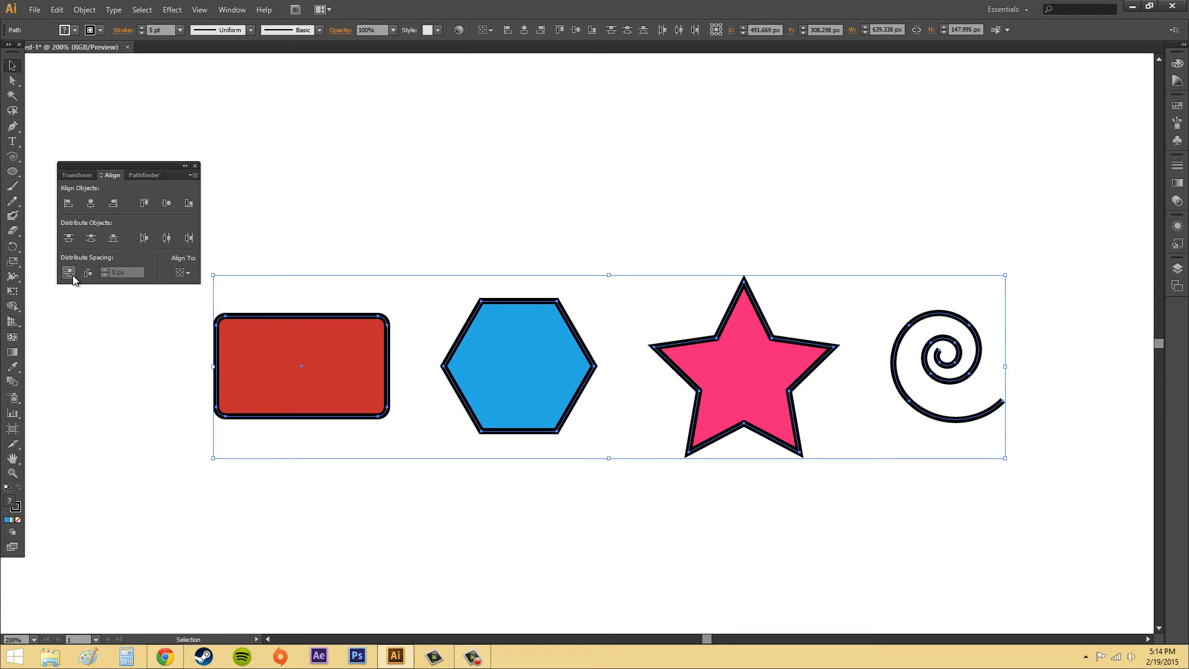
Apply vertical distribute spacing repeatedly to the four shapes, including one horizontal spacing pass, and deselect them
click(70, 275)
click(73, 276)
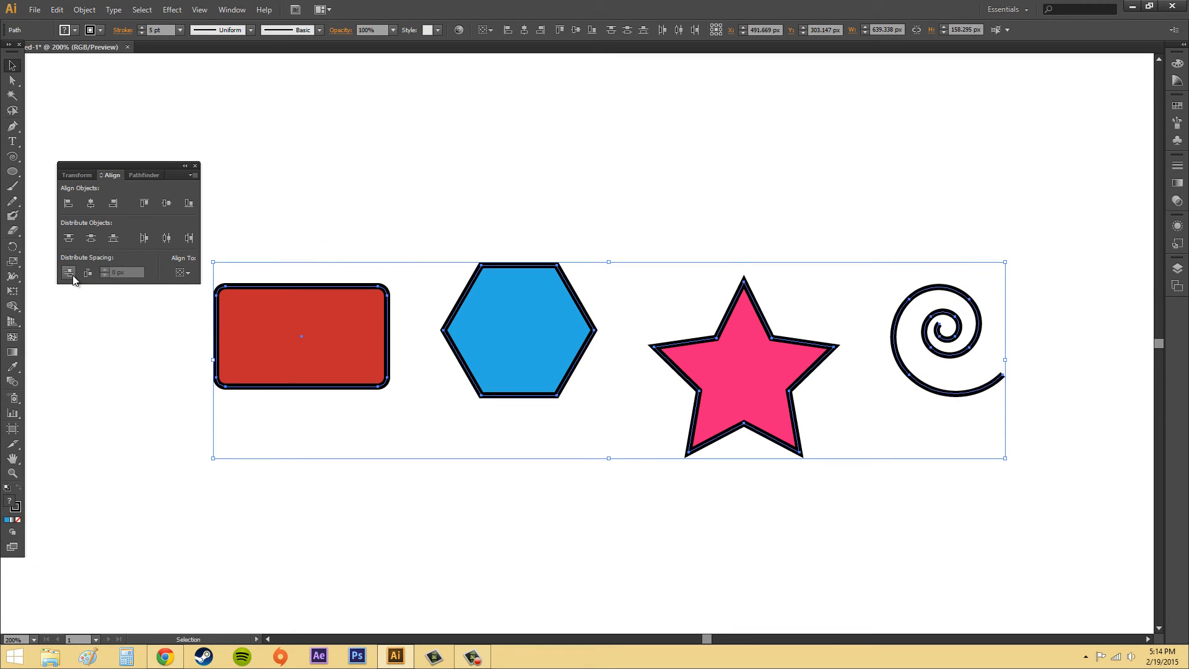
click(72, 275)
click(73, 276)
click(86, 272)
click(69, 273)
click(69, 272)
click(71, 273)
click(71, 273)
click(71, 275)
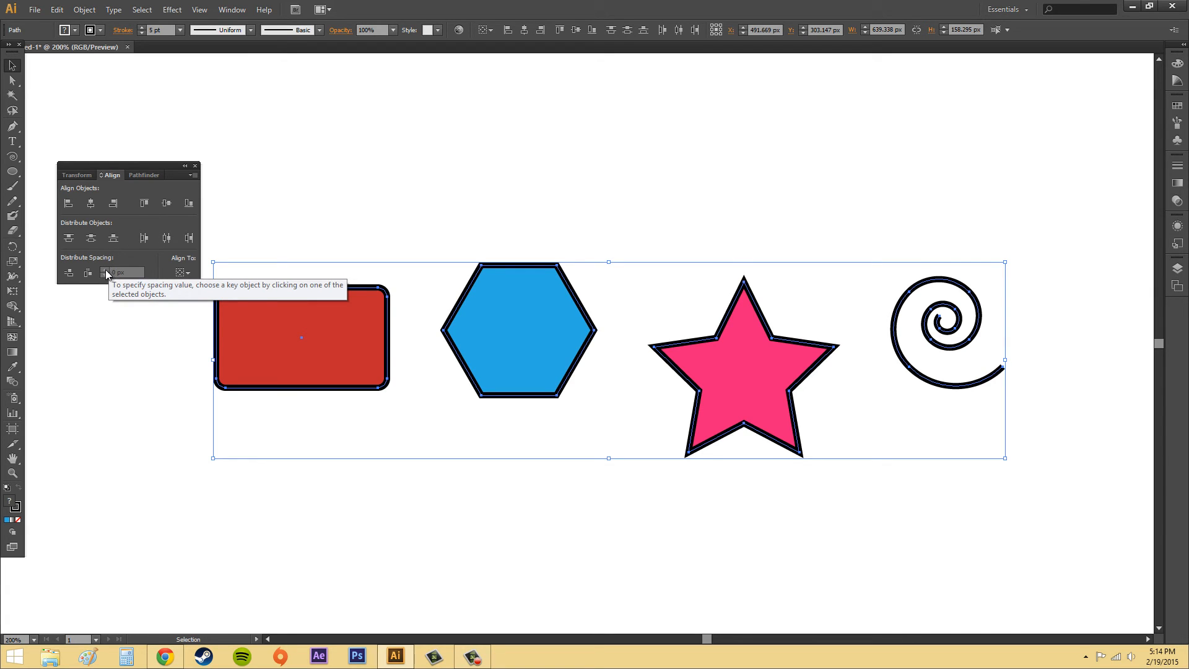
click(798, 196)
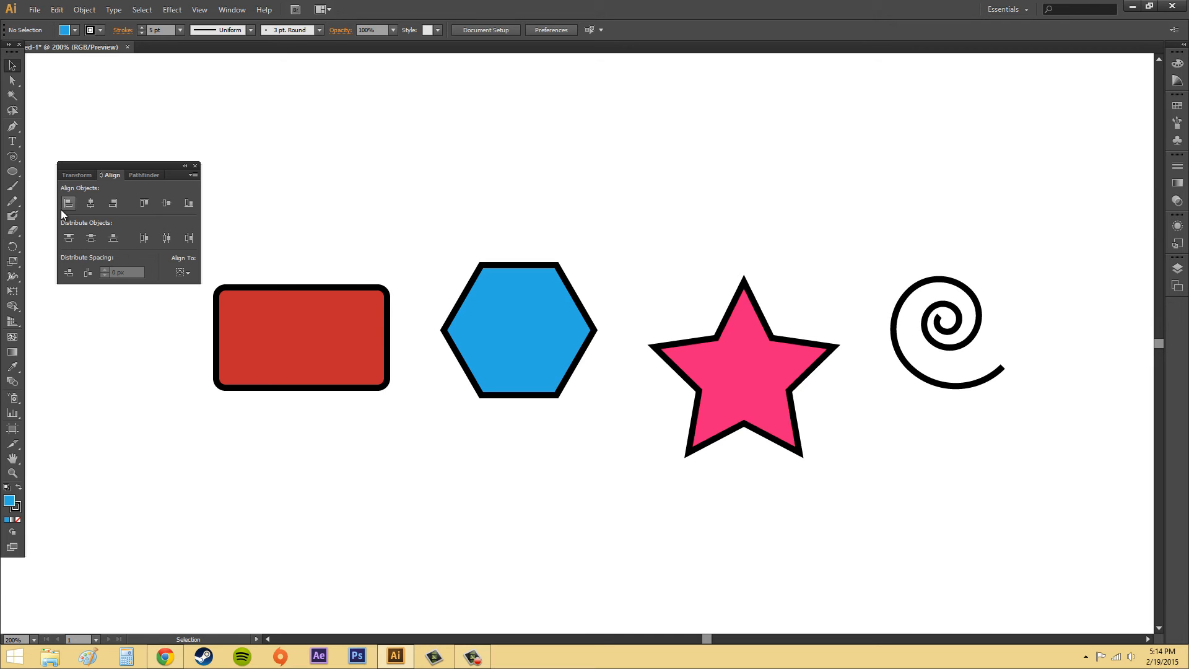
Move the star and spiral together toward the upper part of the artboard, the hexagon below them, and the rectangle beside the star
drag(1094, 493, 628, 236)
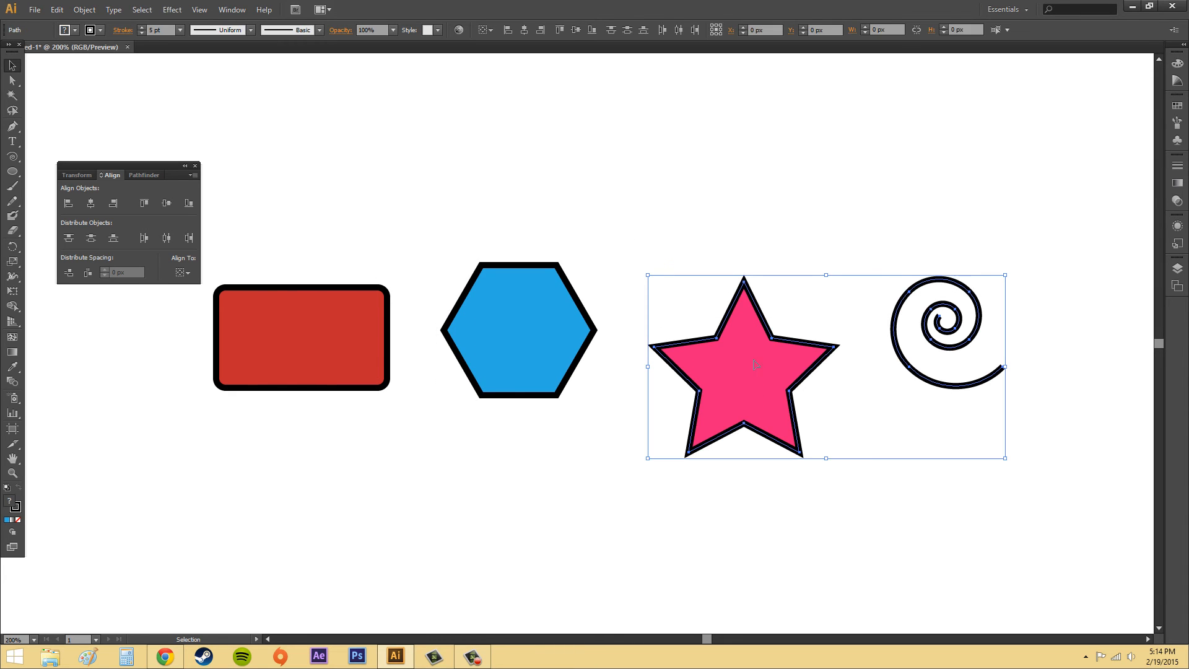
drag(745, 381, 818, 189)
click(782, 388)
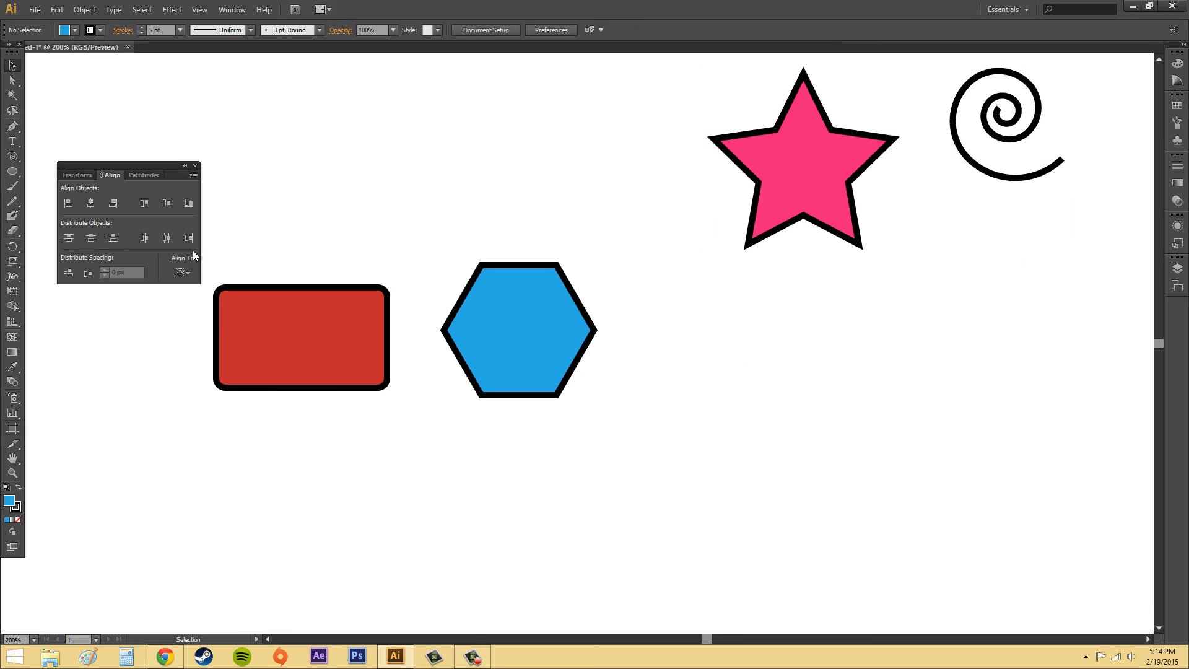
click(522, 319)
drag(522, 319, 614, 493)
drag(319, 363, 593, 221)
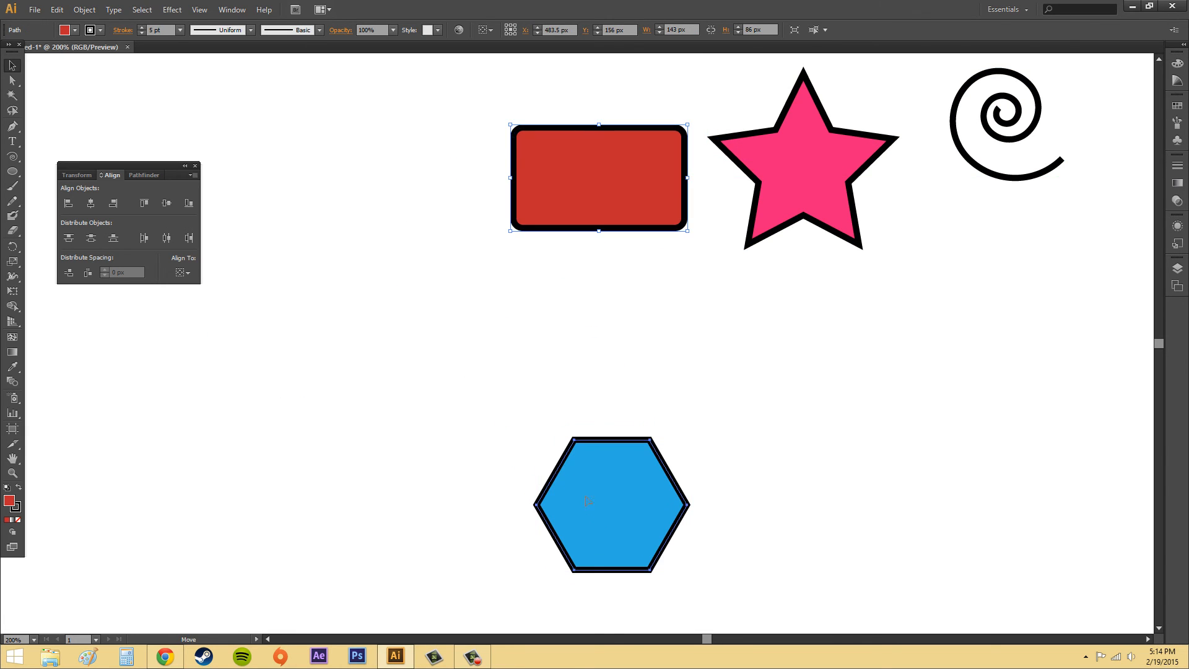
Build a row of four blue hexagons beneath the other shapes and scale the first one down proportionally to about 92 px wide
drag(606, 526, 348, 413)
drag(391, 340, 350, 376)
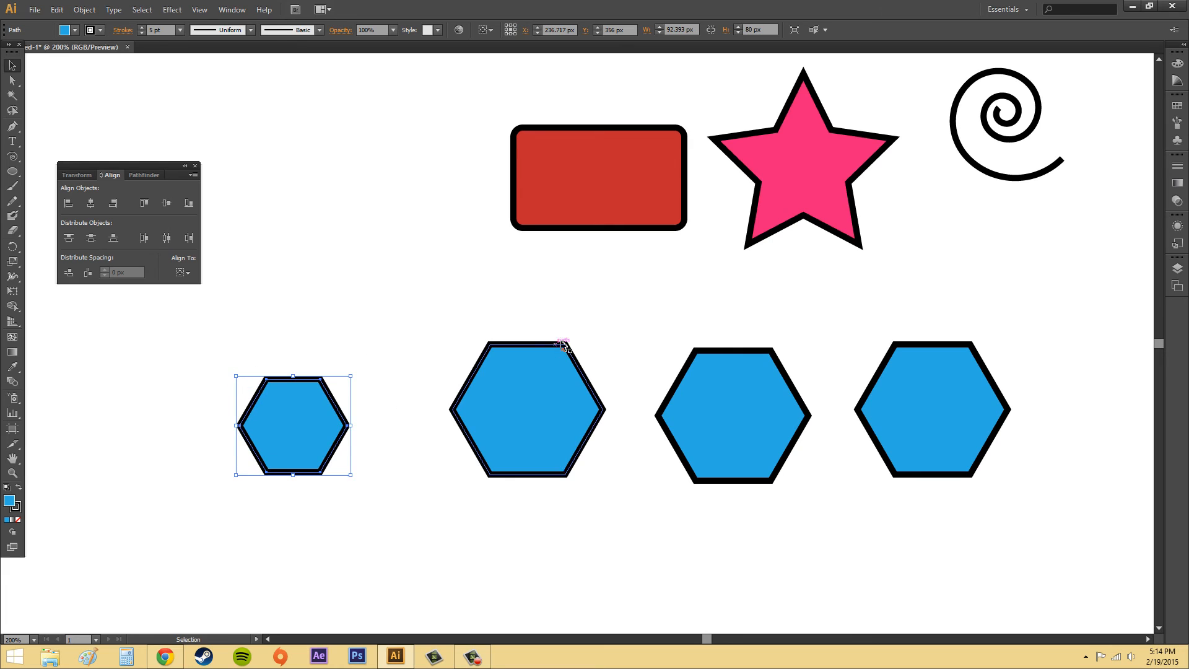
Scale the second hexagon in the row to less than half its size and enlarge the third to about 183 by 158 px
click(564, 361)
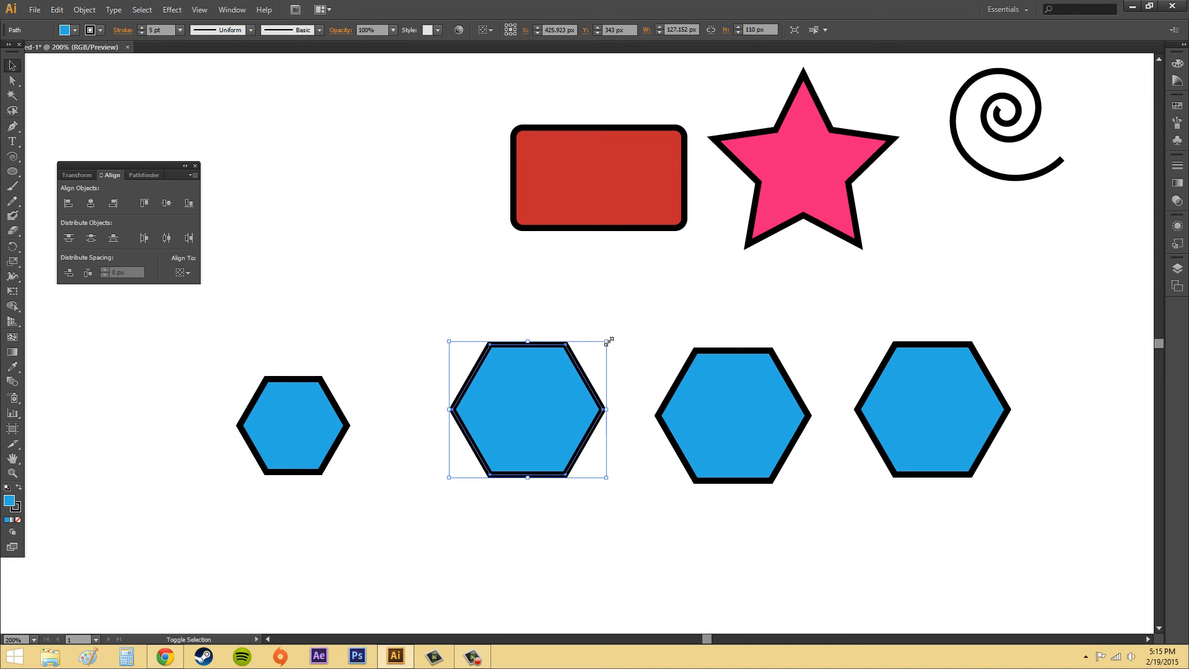
drag(607, 340, 510, 425)
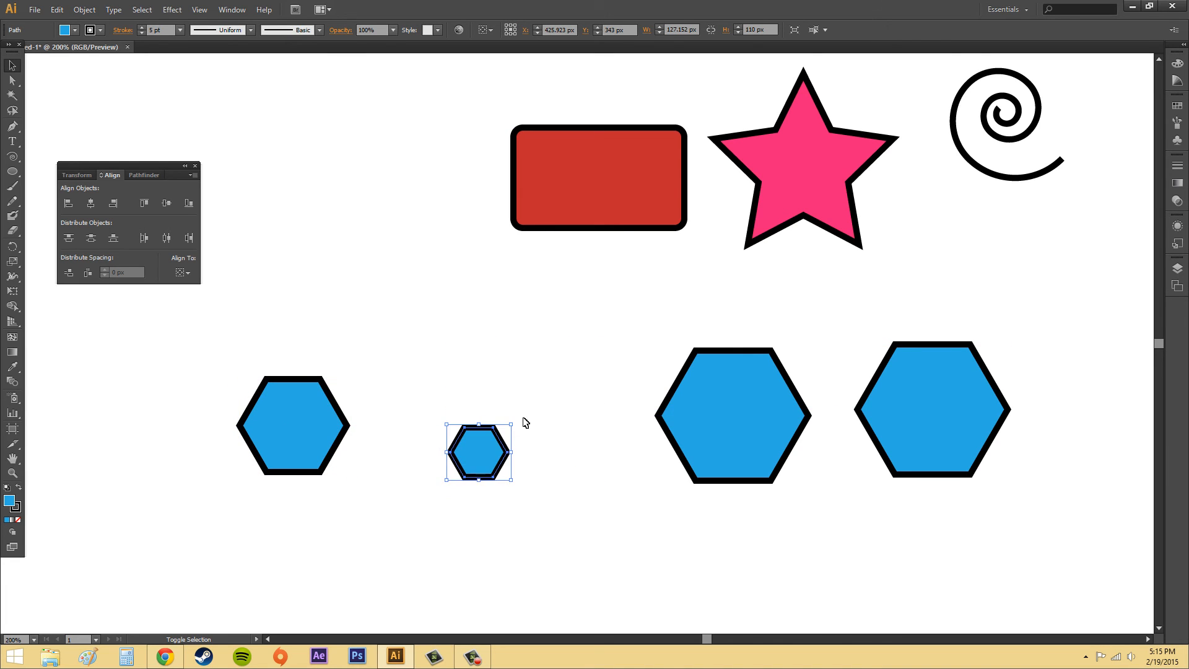
click(782, 369)
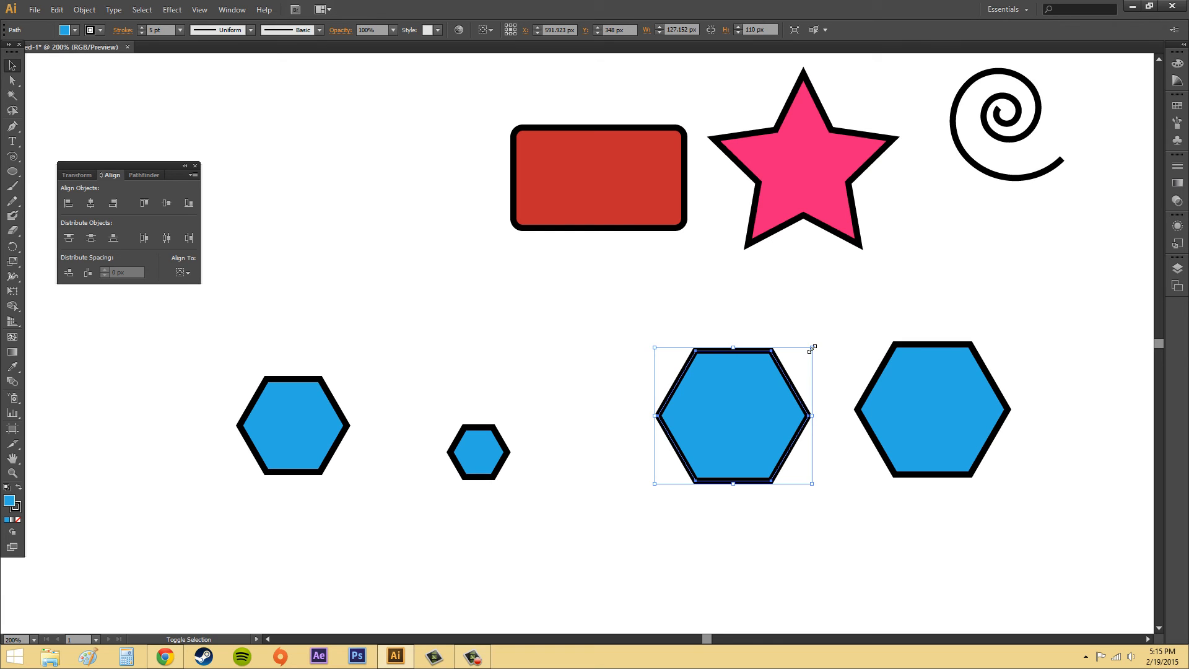
drag(812, 349, 883, 287)
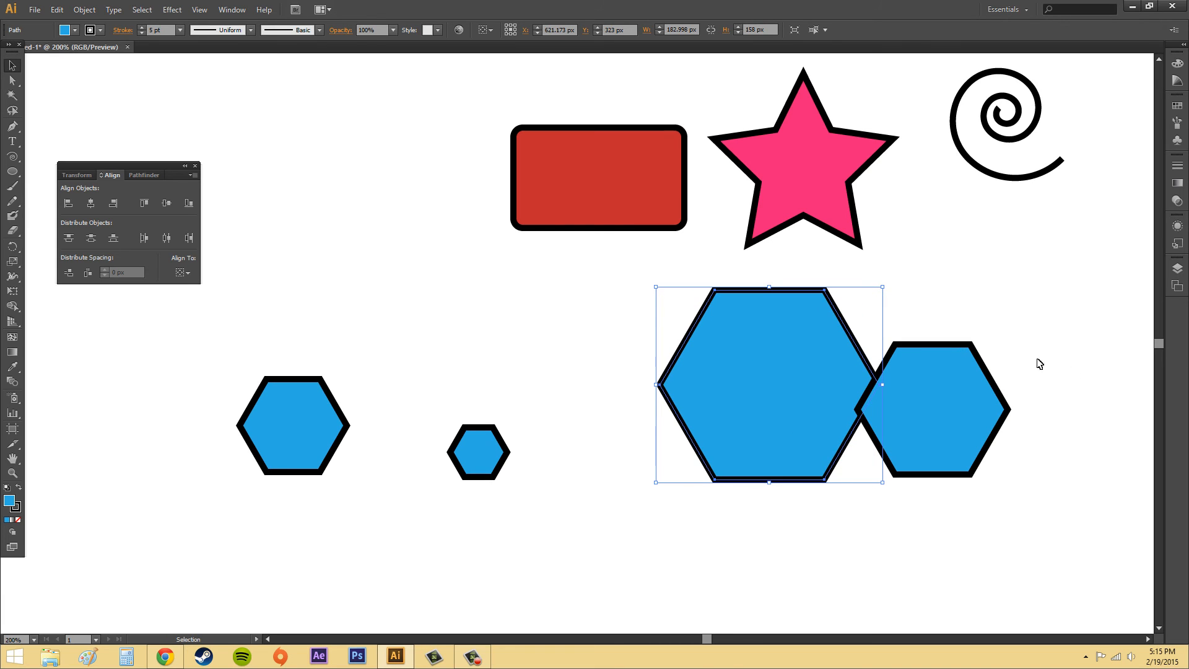
Select all four hexagons, align them by their horizontal and vertical centers so they are concentric, and deselect them
click(976, 410)
drag(1076, 277, 232, 547)
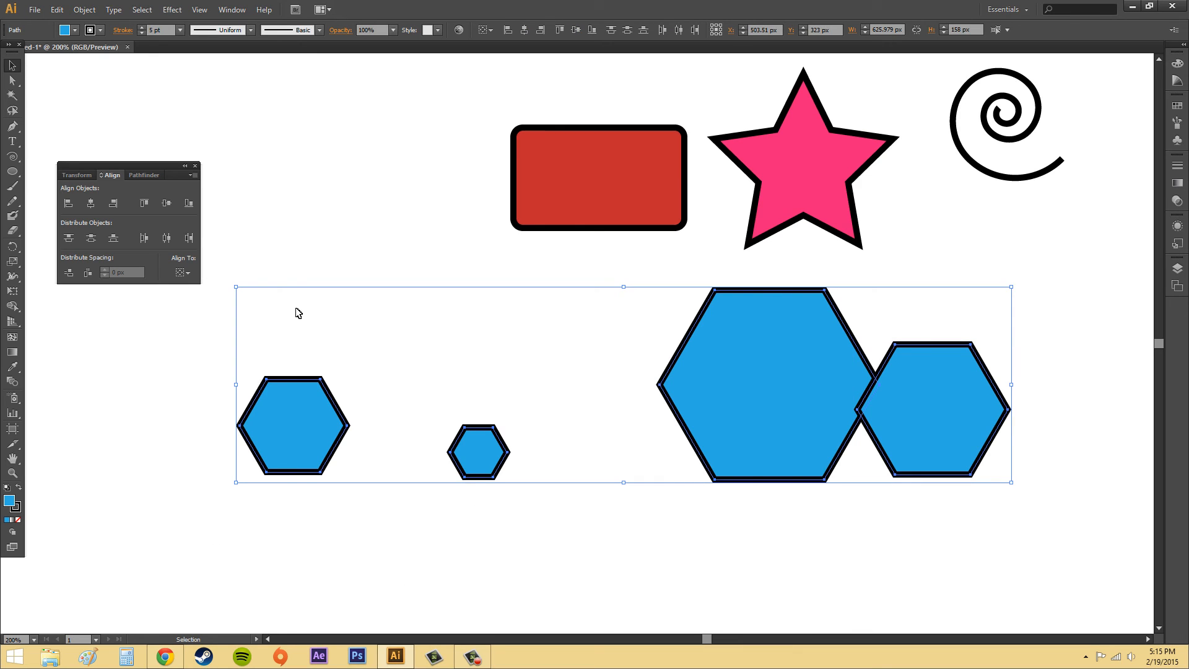
click(91, 204)
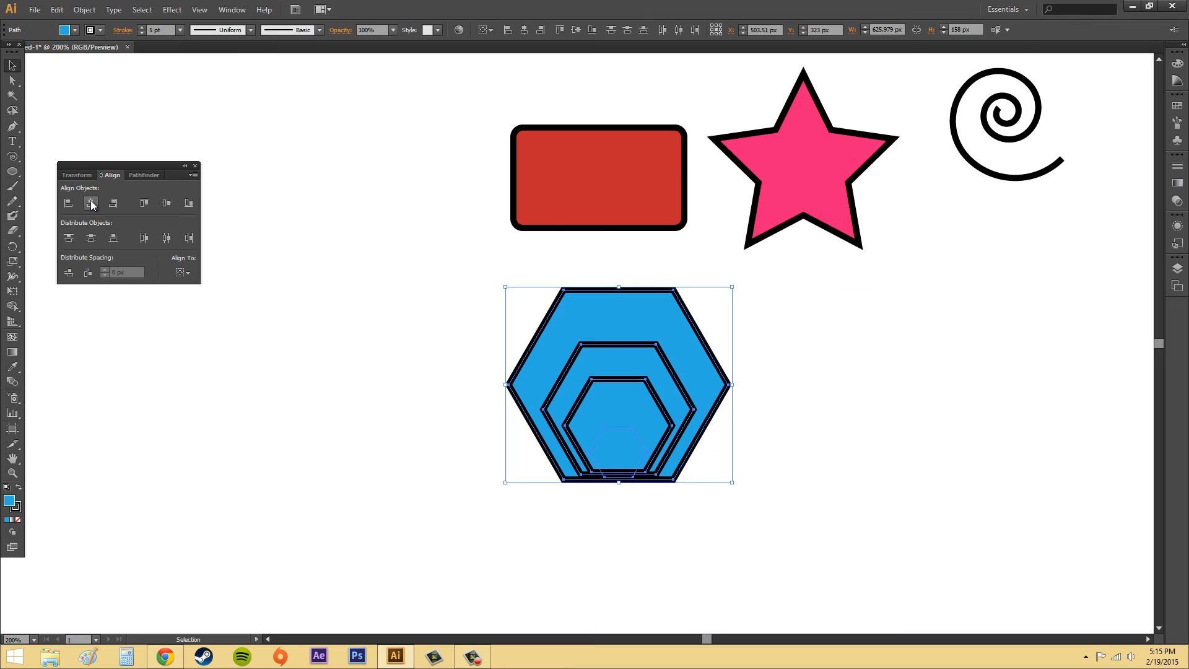
click(167, 203)
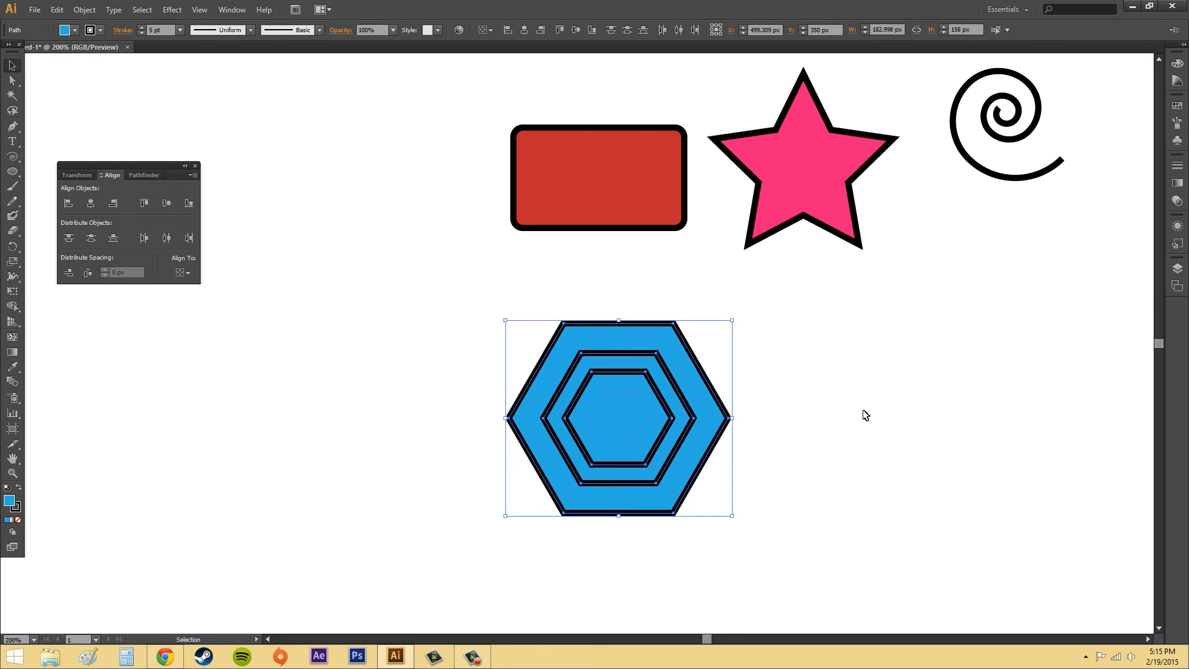
click(774, 477)
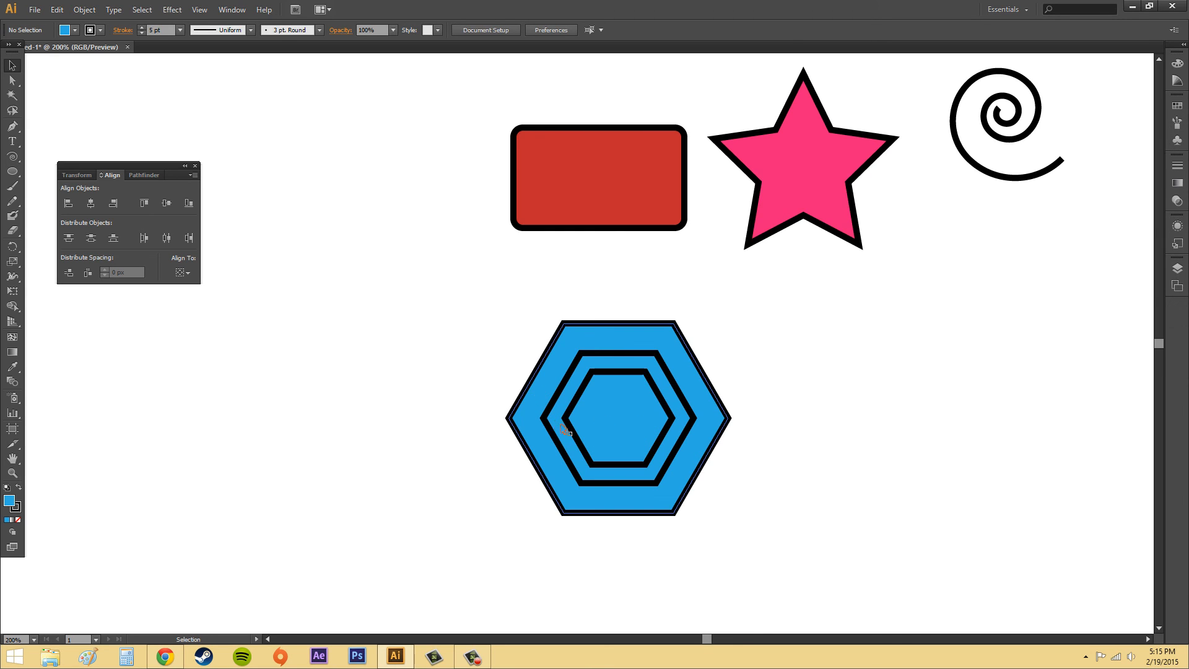
Toggle the visibility of the blue hexagon paths in Layer 1 off and on to identify which shape each one is
click(1178, 269)
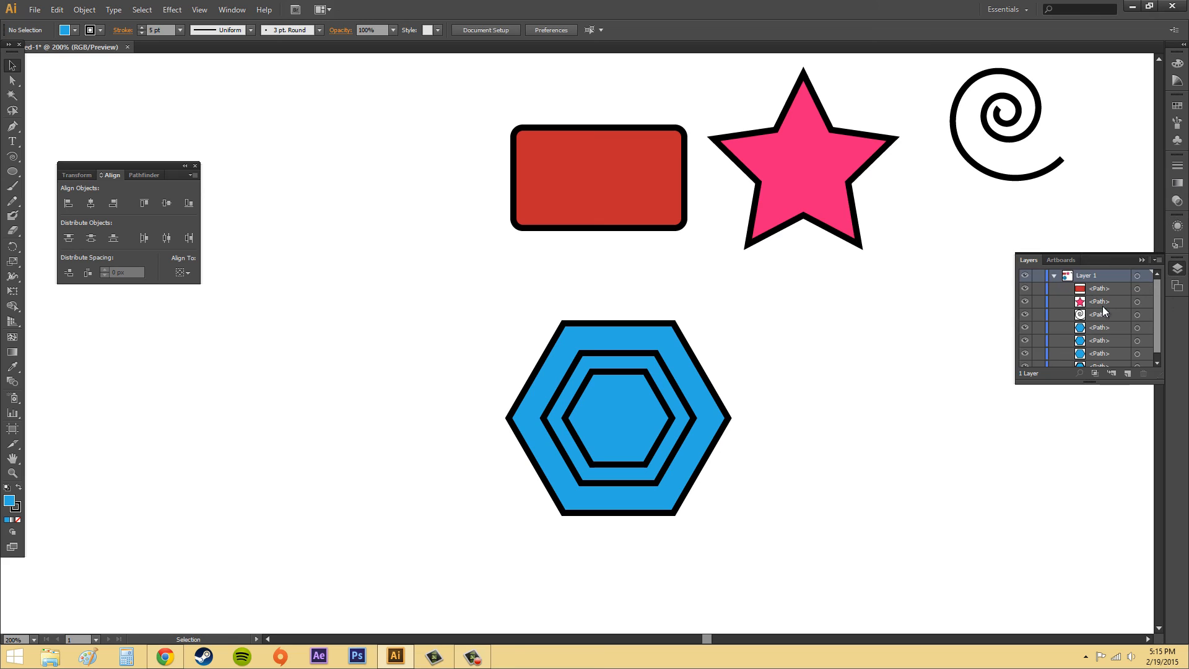
scroll(1094, 352, down, 1)
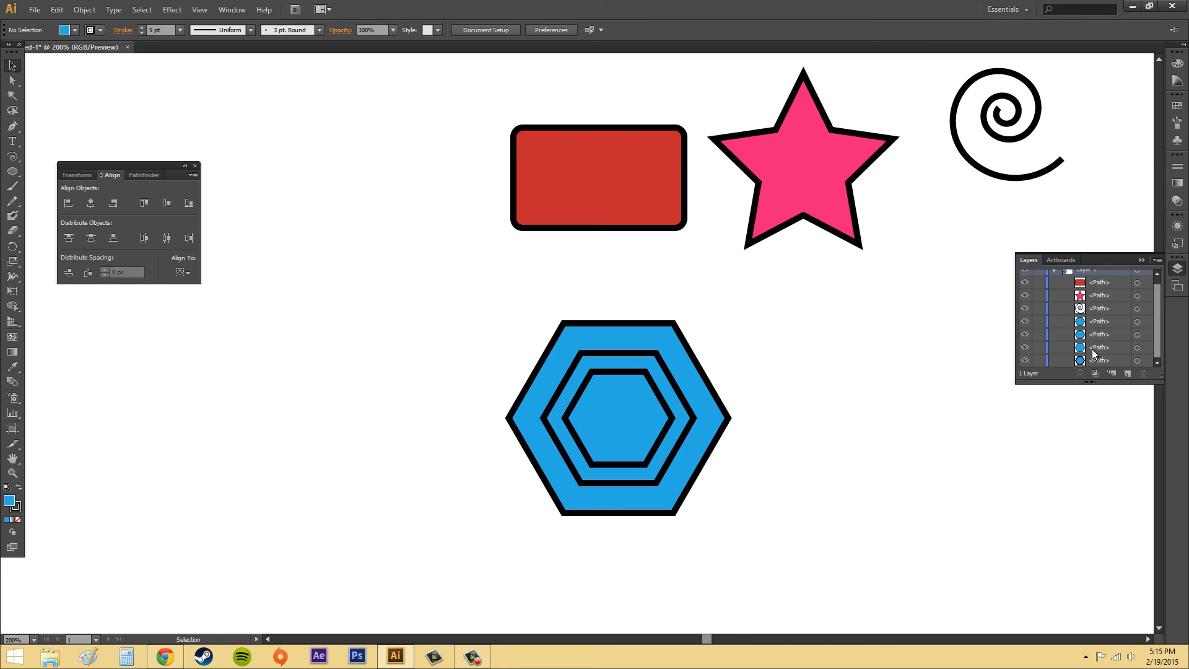
click(1025, 321)
click(1025, 327)
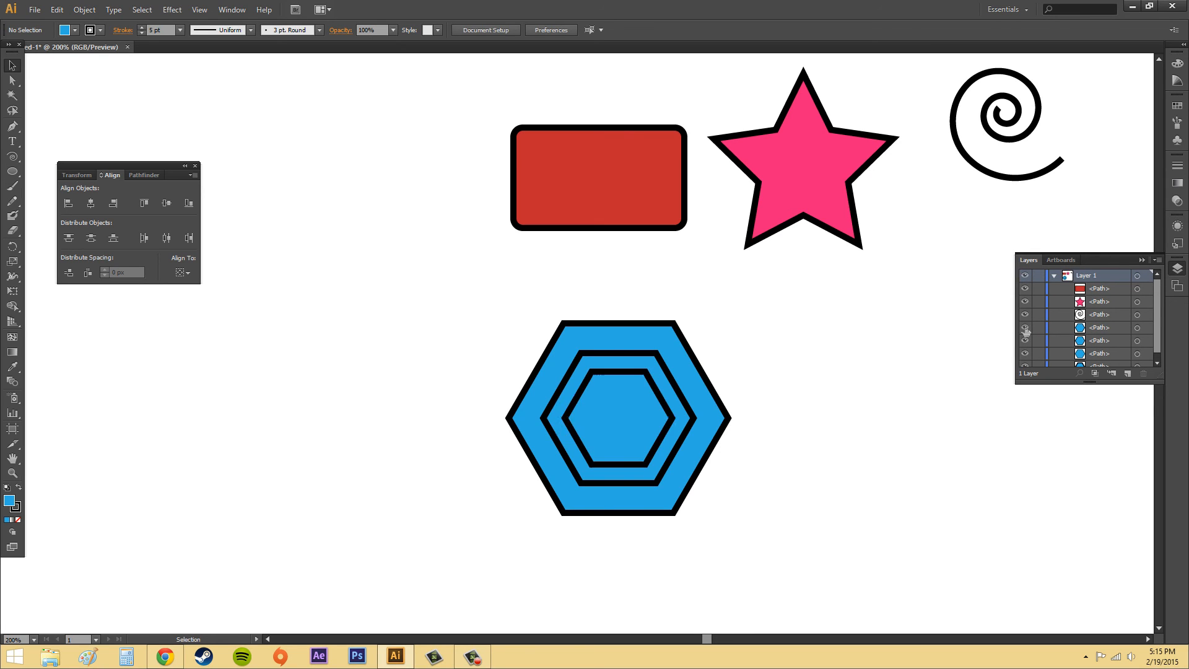
click(1025, 340)
click(1025, 340)
click(1025, 353)
click(1025, 353)
Move the smallest hexagon's path from the end of Layer 1's stack to above the other hexagon paths, directly below the spiral
scroll(1090, 366, down, 1)
click(1106, 359)
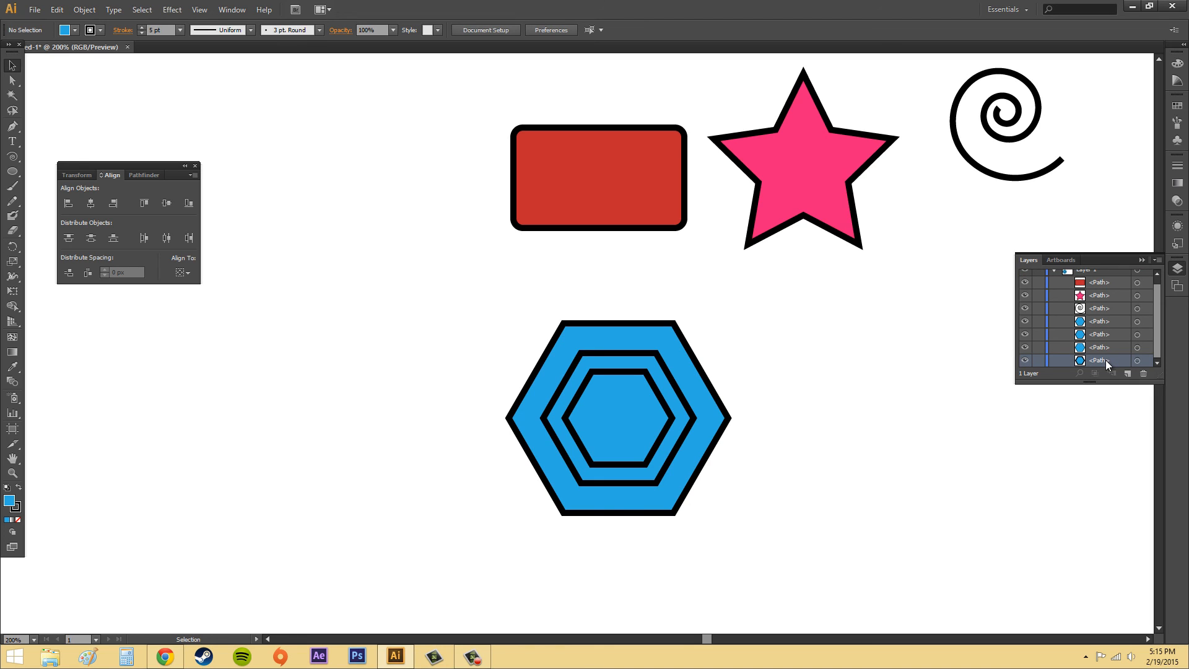
drag(1105, 359, 1114, 315)
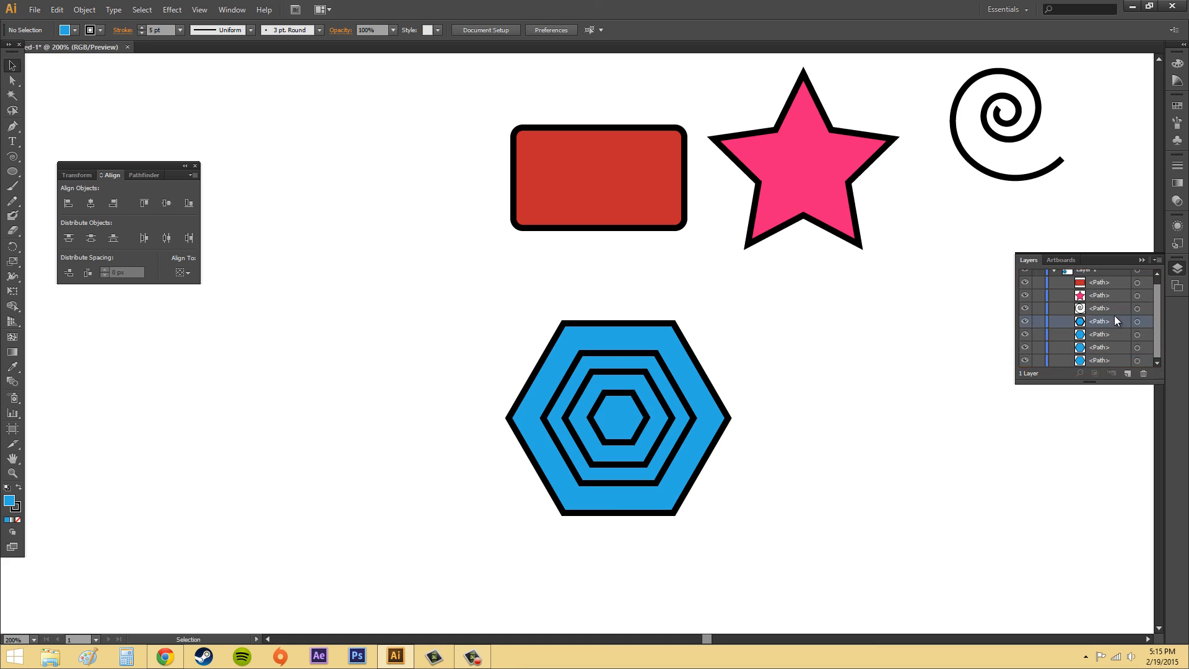